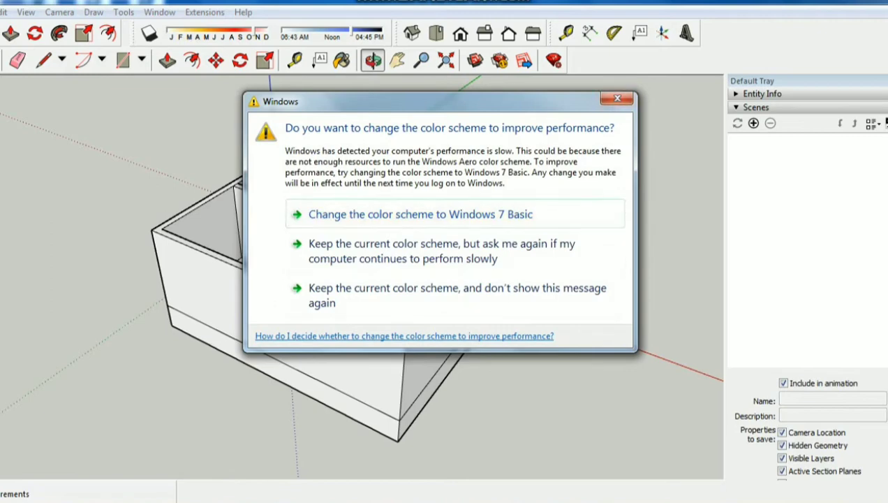
# Move the colour-scheme warning aside, zoom in on the model, and switch to the floor plan image.
pyautogui.moveTo(419, 101); pyautogui.dragTo(466, 502)
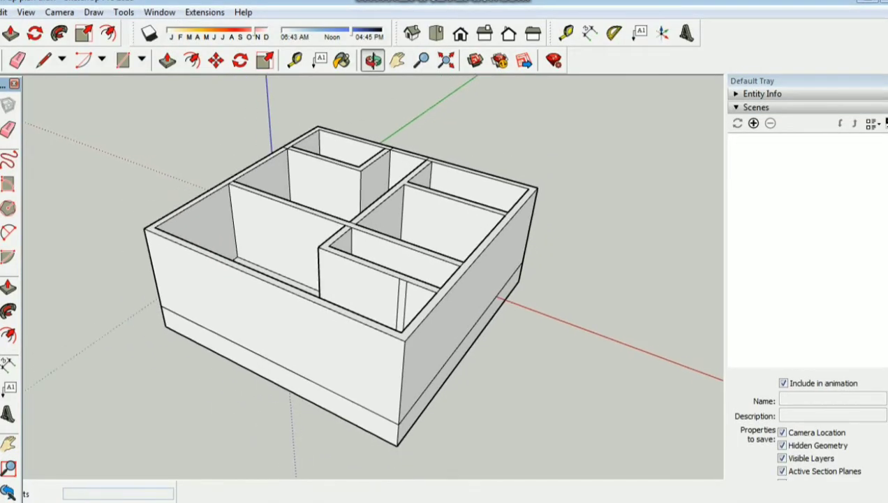
pyautogui.scroll(2, 356, 219)
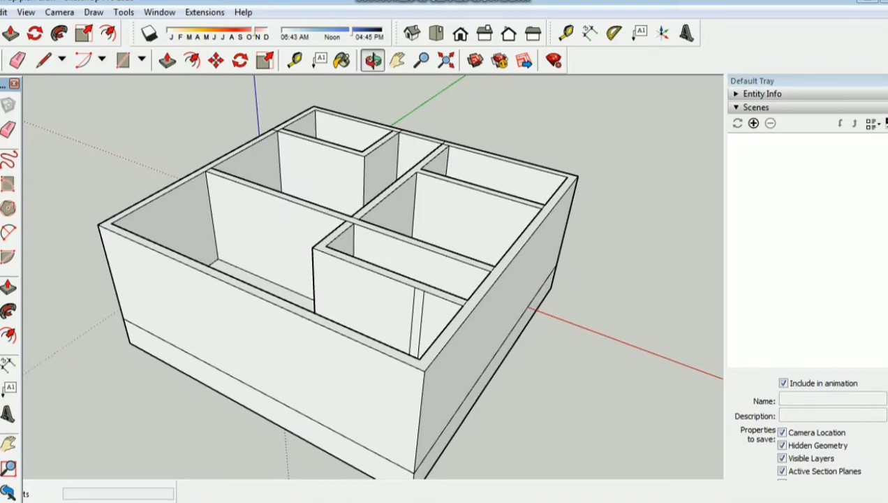
pyautogui.hotkey('alt', 'Tab')
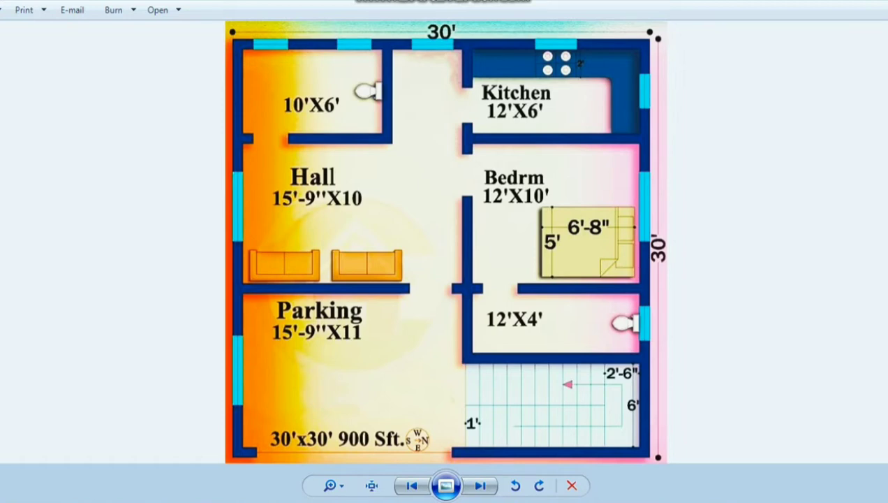
# Switch from Windows Photo Viewer back to the SketchUp house model.
pyautogui.hotkey('alt', 'Tab')
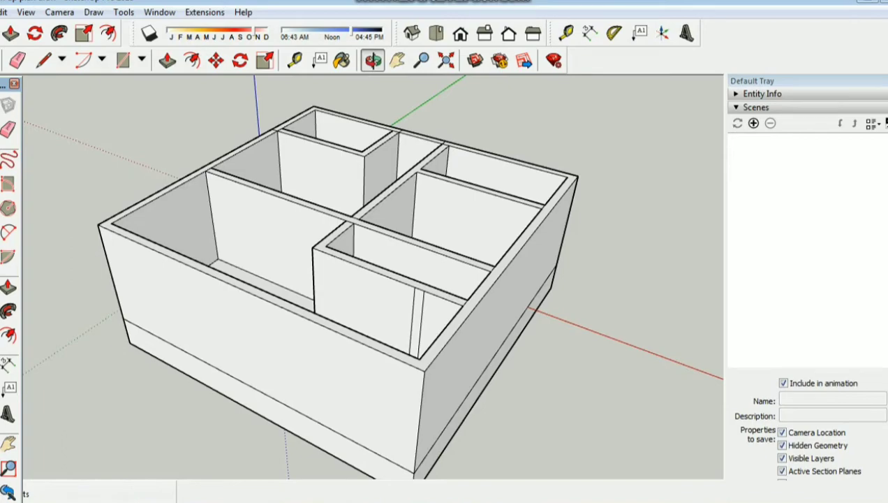
# Check the floor plan, then zoom and orbit to look steeply down into the upper-left rooms.
pyautogui.hotkey('alt', 'Tab')
pyautogui.scroll(3, 300, 195)
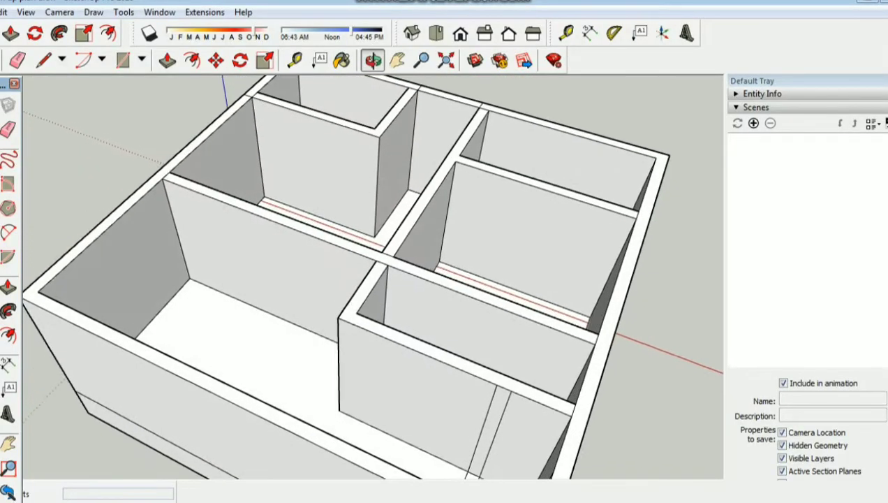
pyautogui.moveTo(370, 279); pyautogui.dragTo(370, 230)
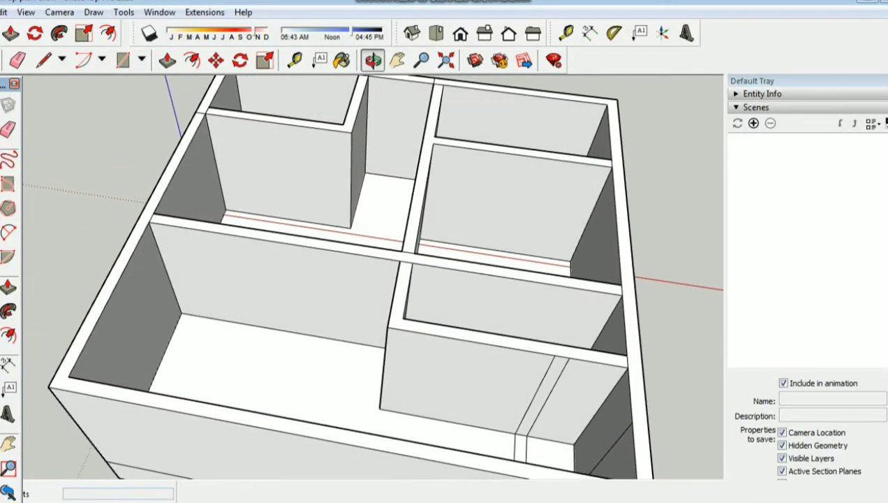
pyautogui.scroll(-5, 384, 280)
pyautogui.scroll(2, 384, 279)
pyautogui.scroll(4, 384, 279)
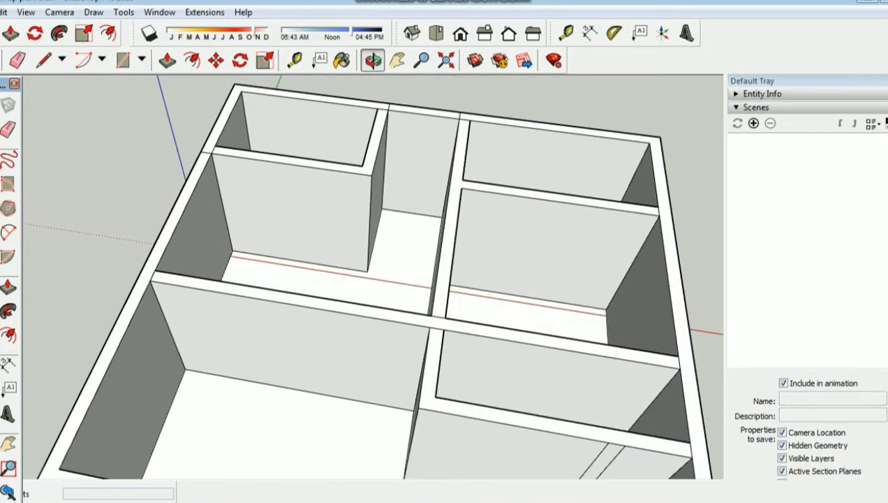
pyautogui.scroll(2, 198, 164)
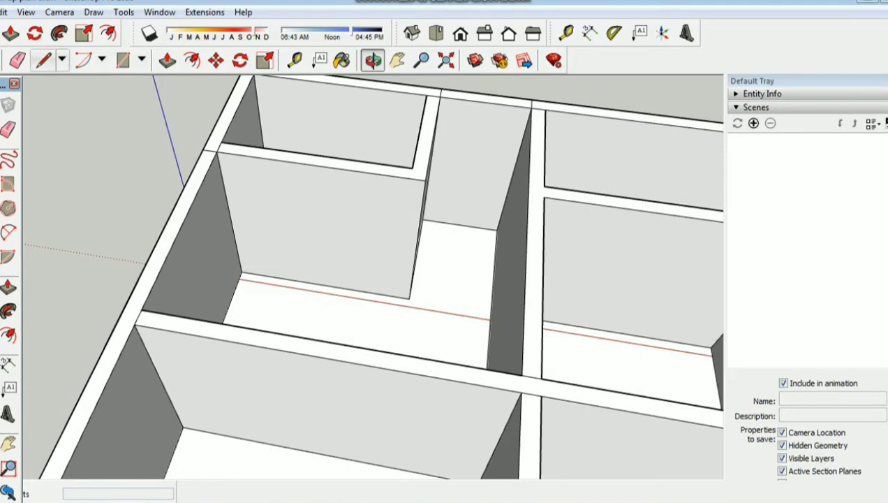
# Draw a 2'6" wide, 7' tall door rectangle on the partition wall, 1' from the corner.
pyautogui.click(43, 60)
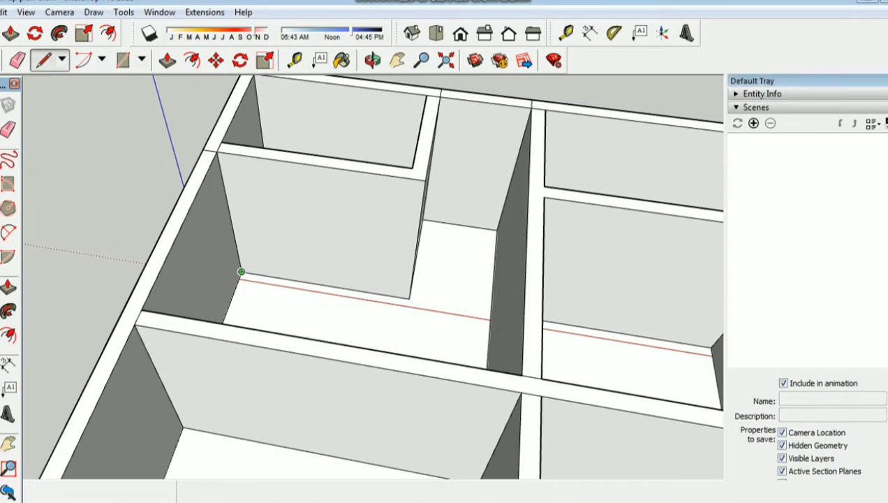
pyautogui.click(241, 272)
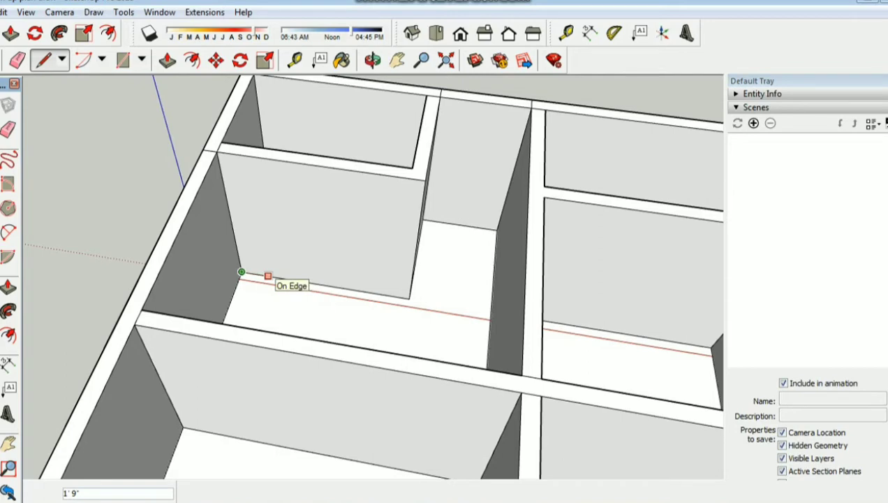
pyautogui.write("1'")
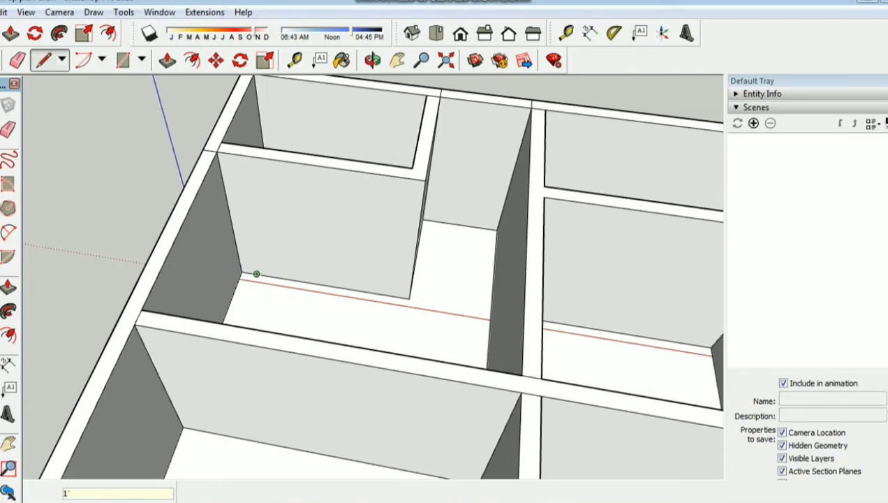
pyautogui.click(256, 274)
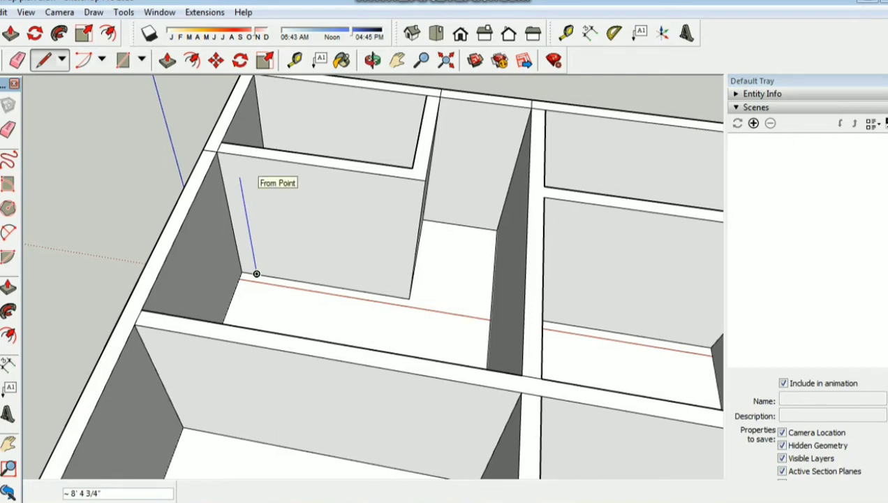
pyautogui.write('7')
pyautogui.press('Return')
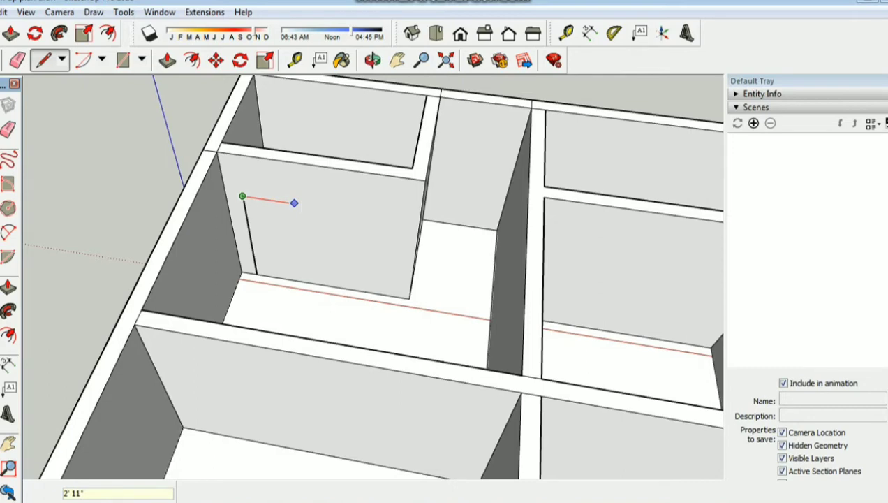
pyautogui.write("2'")
pyautogui.write('6"')
pyautogui.press('Return')
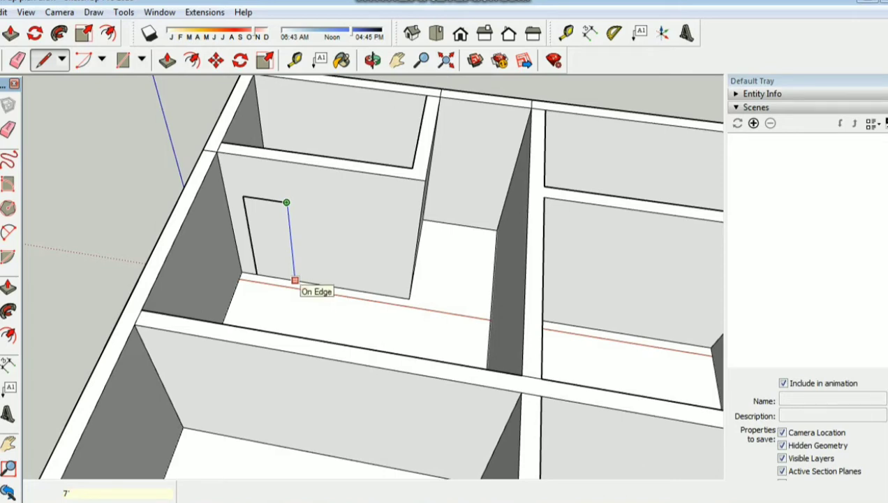
pyautogui.write('7')
pyautogui.press('Return')
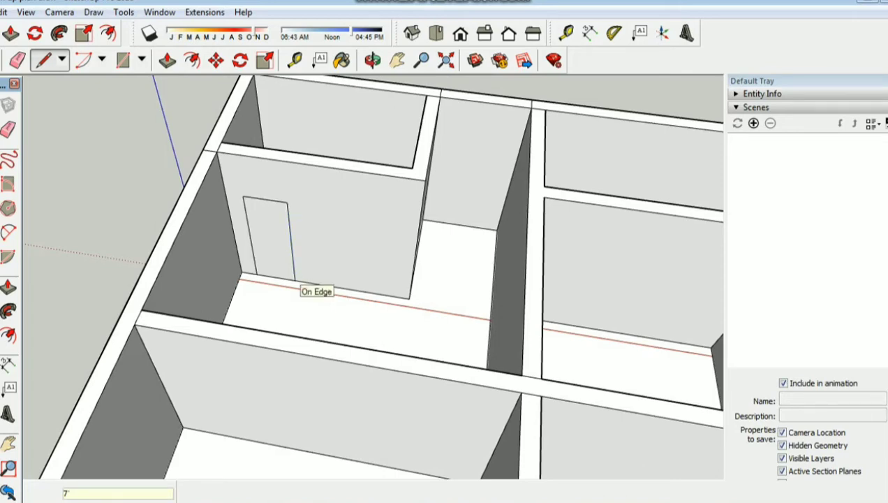
pyautogui.press('space')
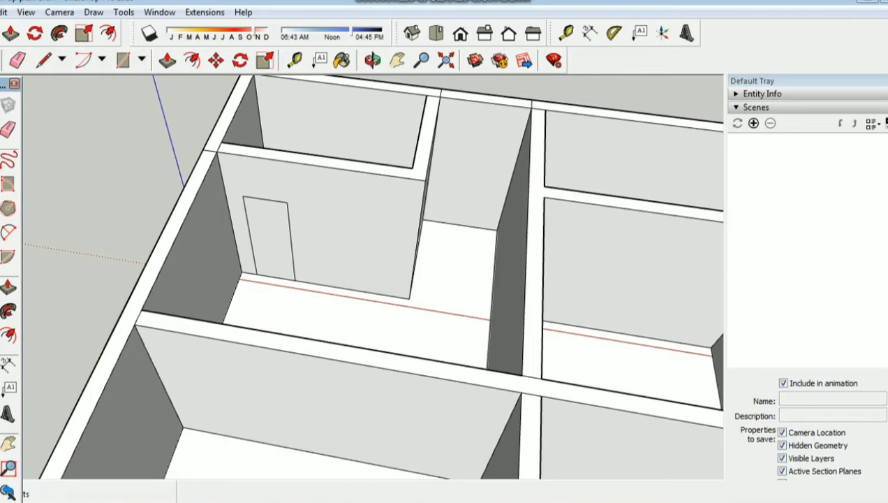
# Select the door face, orbit around the room, and push the face 2" into the wall.
pyautogui.click(269, 237)
pyautogui.scroll(2, 283, 269)
pyautogui.scroll(2, 283, 268)
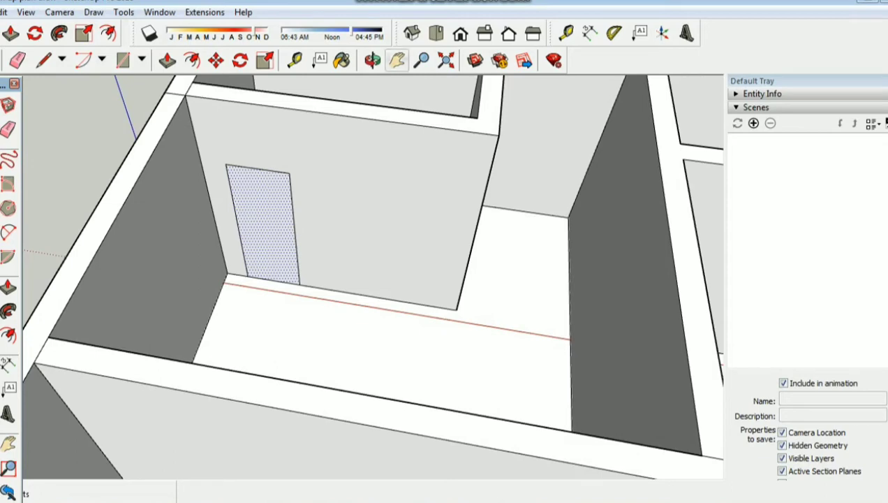
pyautogui.click(373, 60)
pyautogui.moveTo(370, 244)
pyautogui.mouseDown()
pyautogui.moveTo(419, 314)
pyautogui.moveTo(386, 263)
pyautogui.mouseUp()
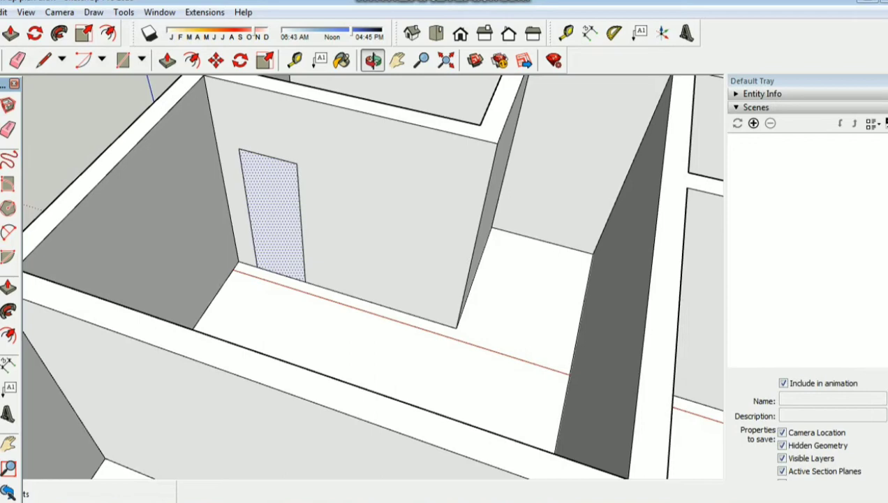
pyautogui.click(167, 60)
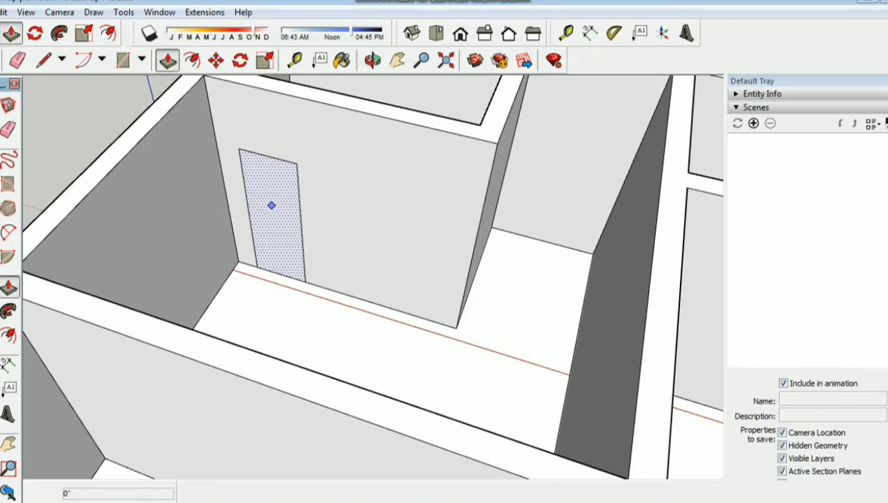
pyautogui.moveTo(271, 204); pyautogui.dragTo(264, 204)
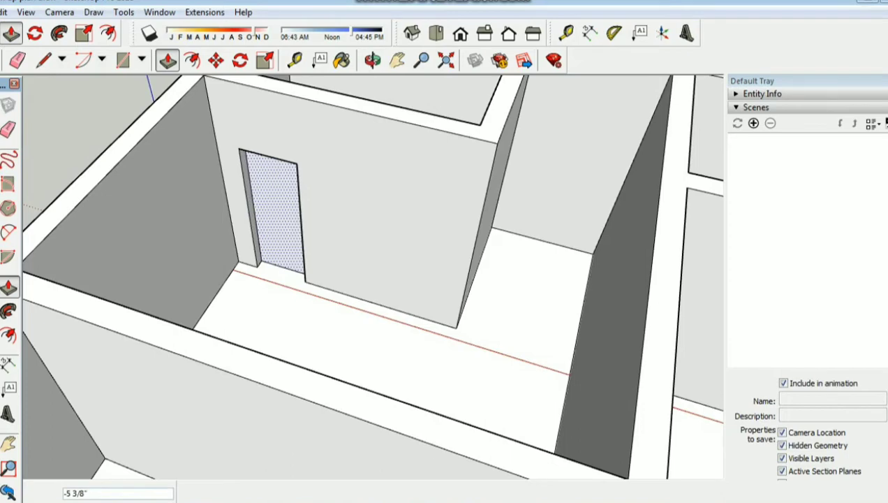
pyautogui.write('2')
pyautogui.press('Return')
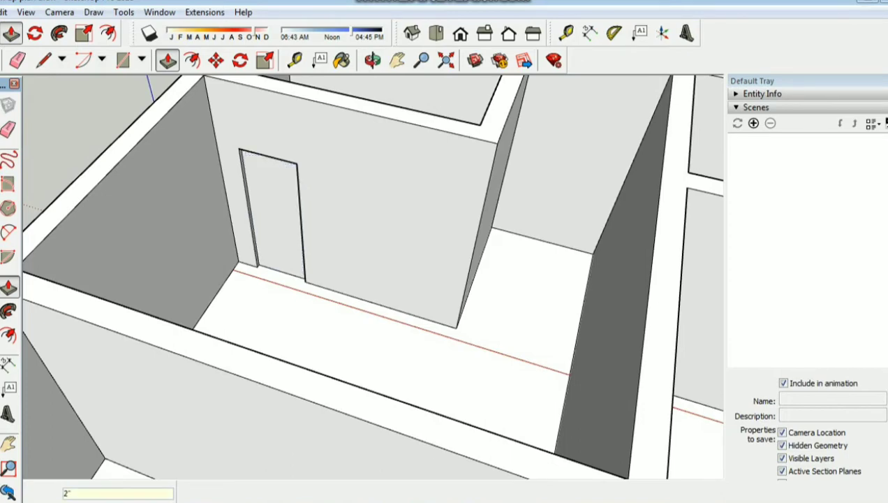
pyautogui.press('space')
pyautogui.press('o')
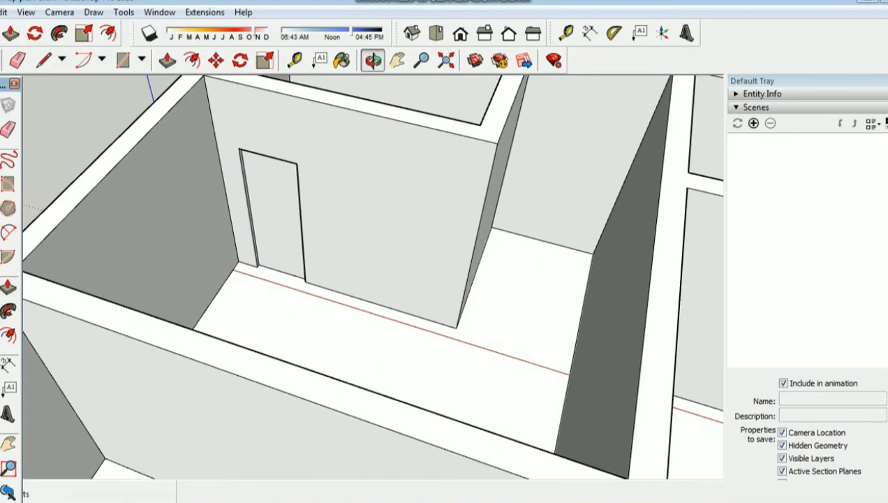
pyautogui.moveTo(419, 279); pyautogui.dragTo(391, 265)
# Orbit to face the door wall and undo the 2" door recess.
pyautogui.scroll(5, 279, 265)
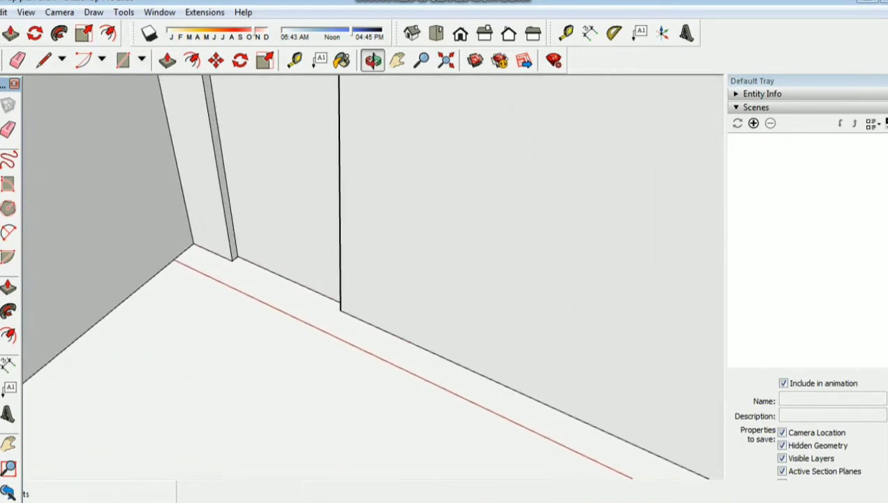
pyautogui.scroll(-5, 294, 300)
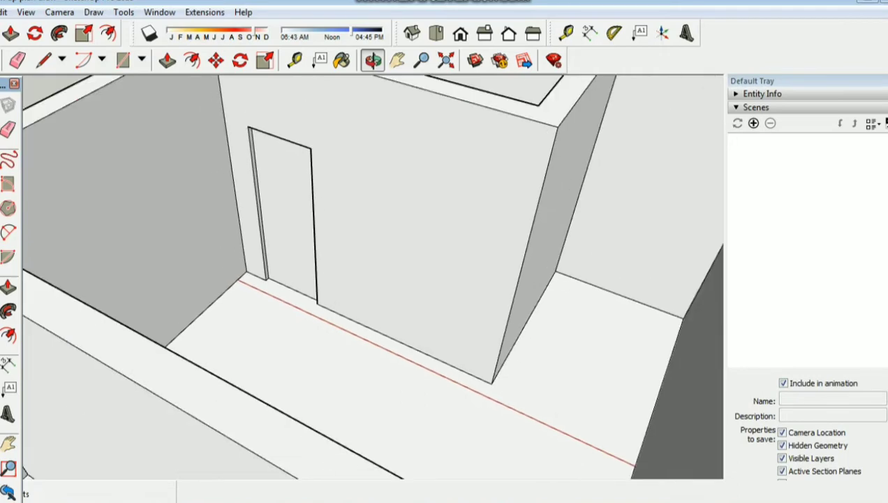
pyautogui.moveTo(377, 279)
pyautogui.mouseDown()
pyautogui.moveTo(363, 210)
pyautogui.moveTo(377, 293)
pyautogui.mouseUp()
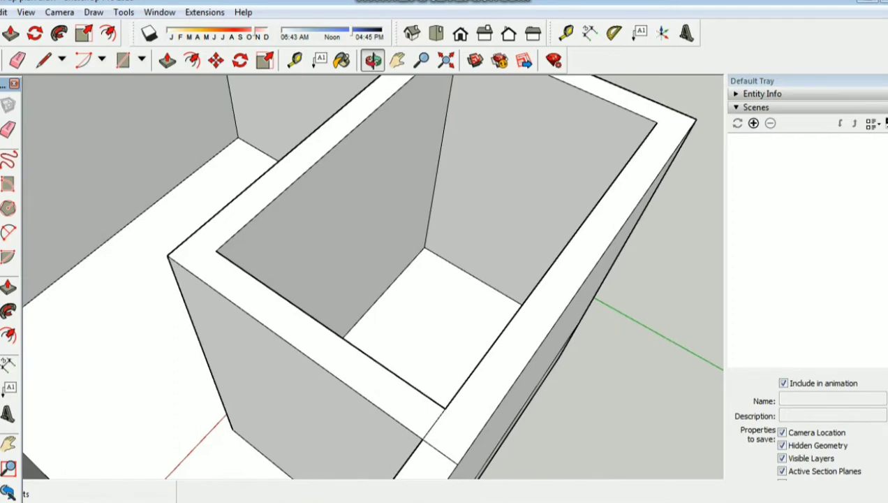
pyautogui.moveTo(377, 293)
pyautogui.mouseDown()
pyautogui.moveTo(390, 230)
pyautogui.moveTo(380, 223)
pyautogui.mouseUp()
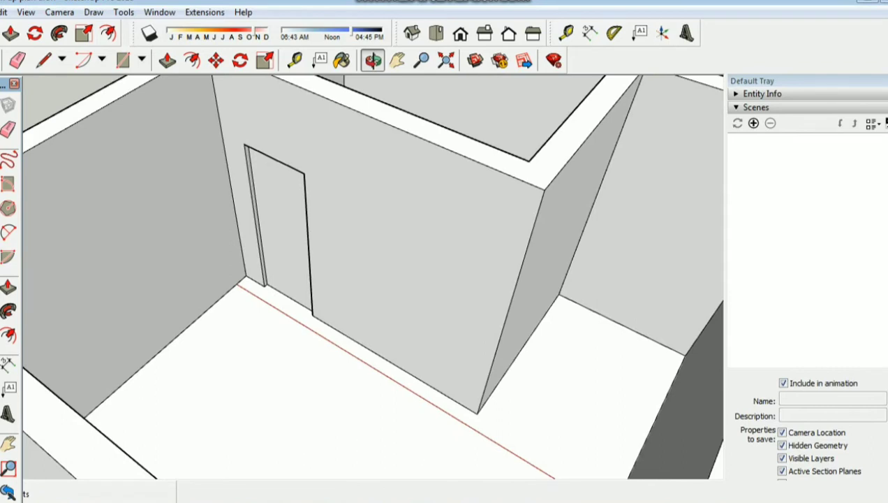
pyautogui.hotkey('ctrl', 'z')
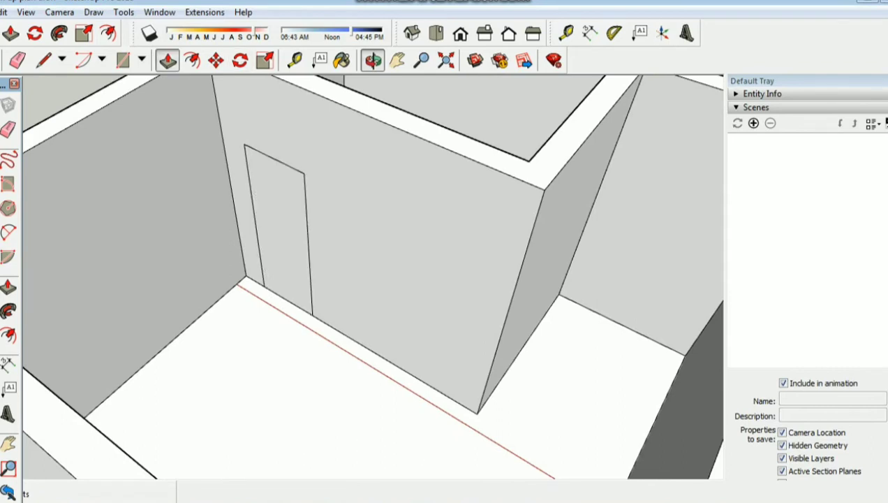
# Push the door face 9 inches to cut the doorway through the wall, then orbit to inspect it.
pyautogui.click(167, 61)
pyautogui.click(279, 224)
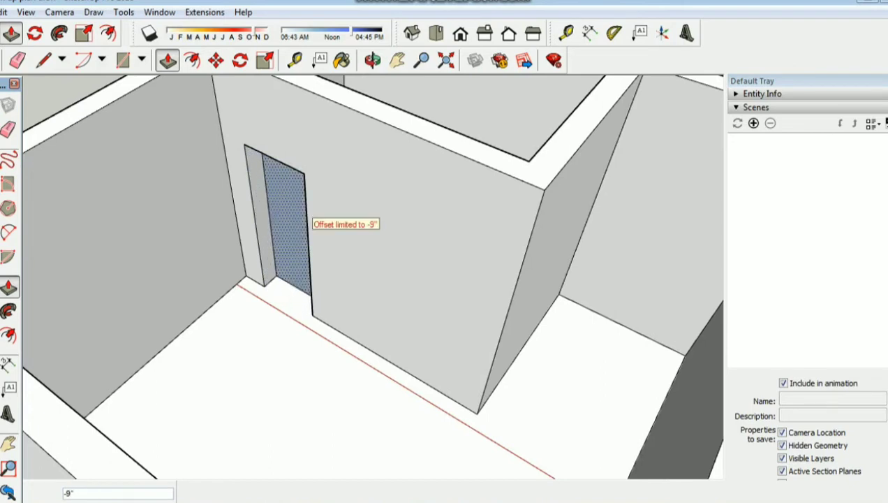
pyautogui.write('9')
pyautogui.press('Return')
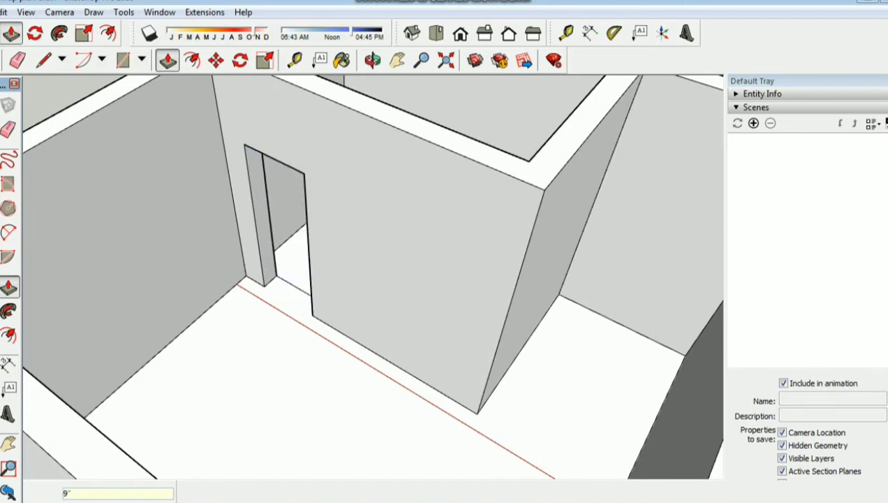
pyautogui.press('o')
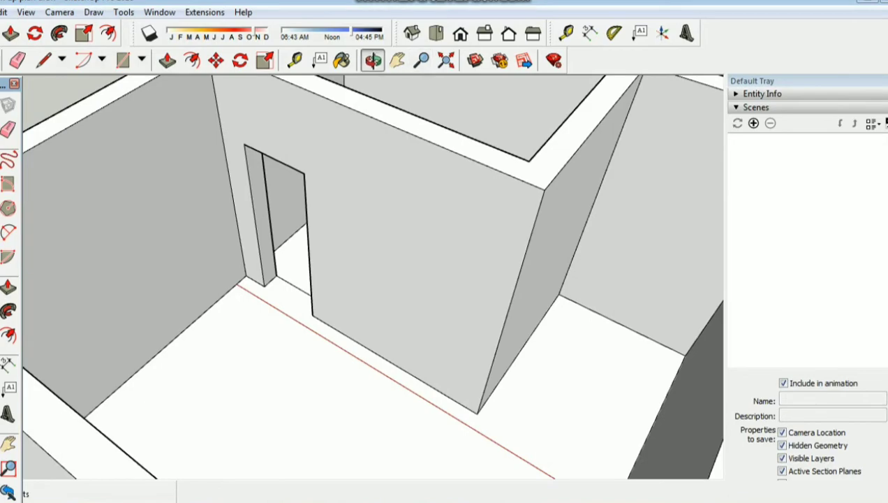
pyautogui.moveTo(370, 349); pyautogui.dragTo(377, 209)
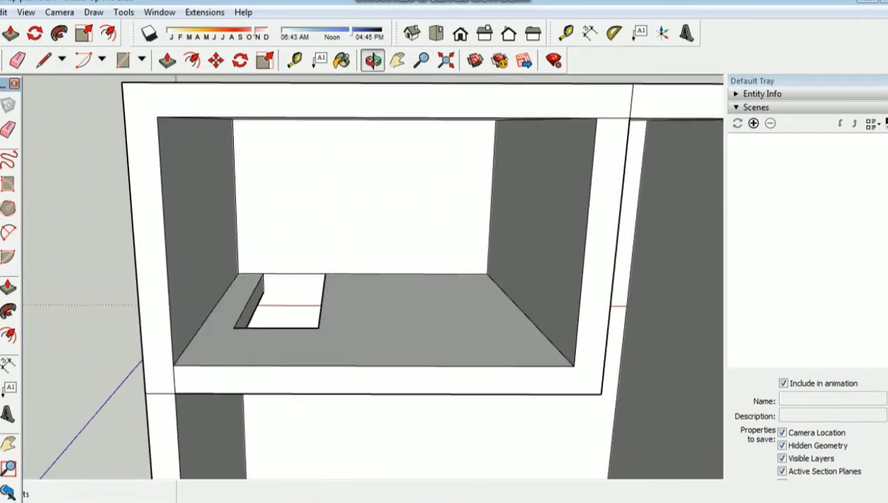
pyautogui.moveTo(377, 279); pyautogui.dragTo(489, 293)
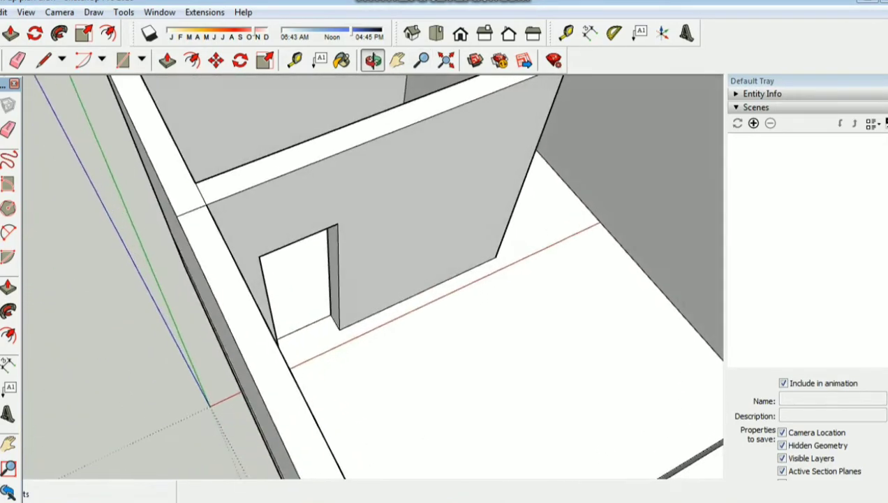
pyautogui.moveTo(419, 279)
pyautogui.mouseDown()
pyautogui.moveTo(447, 293)
pyautogui.moveTo(425, 259)
pyautogui.moveTo(440, 275)
pyautogui.mouseUp()
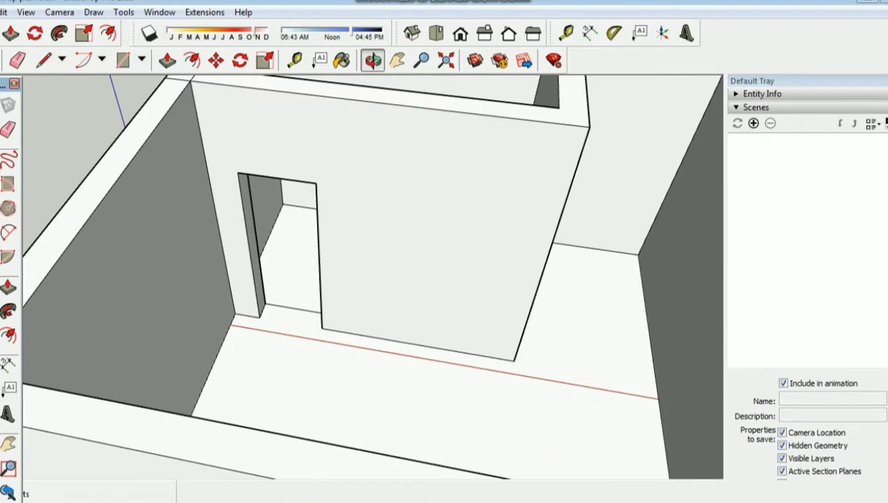
# Undo the doorway cut so the wall is solid with only the door outline.
pyautogui.hotkey('ctrl', 'z')
pyautogui.hotkey('ctrl', 'z')
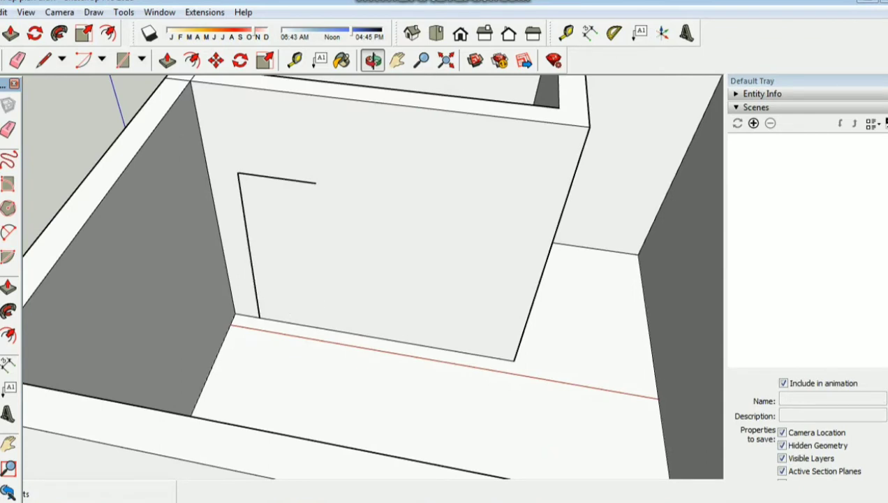
pyautogui.hotkey('ctrl', 'y')
pyautogui.hotkey('ctrl', 'y')
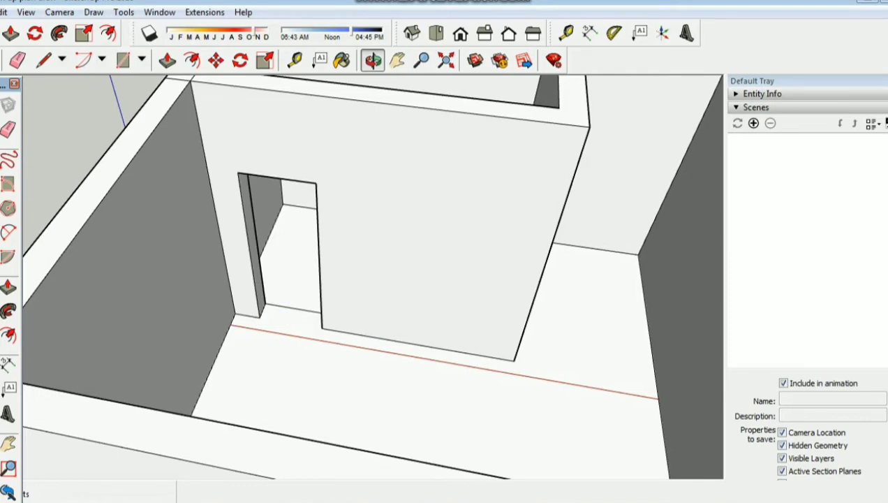
pyautogui.hotkey('ctrl', 'z')
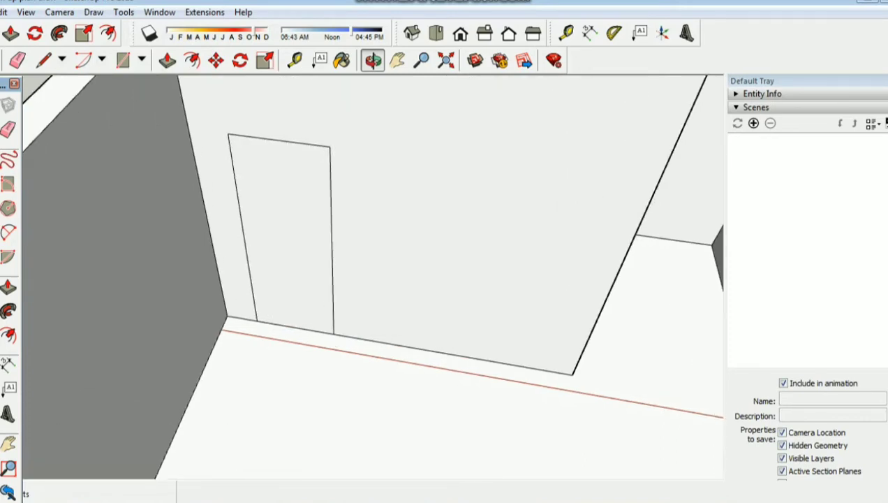
# Recess the door face 2 inches into the partition wall with Push/Pull.
pyautogui.click(167, 60)
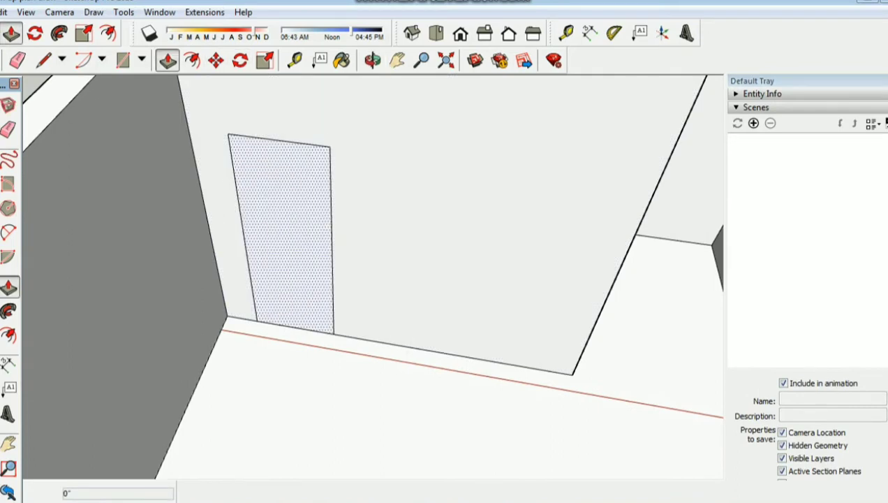
pyautogui.moveTo(283, 231); pyautogui.dragTo(280, 230)
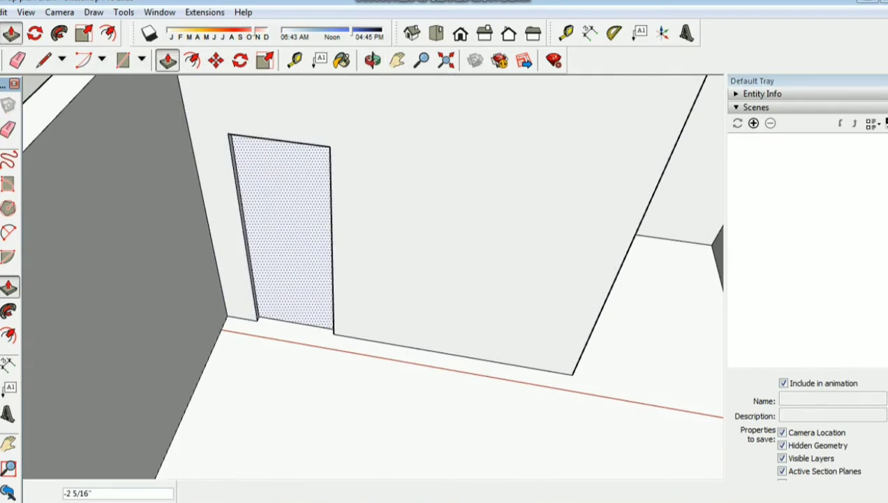
pyautogui.write('2')
pyautogui.press('Return')
pyautogui.press('space')
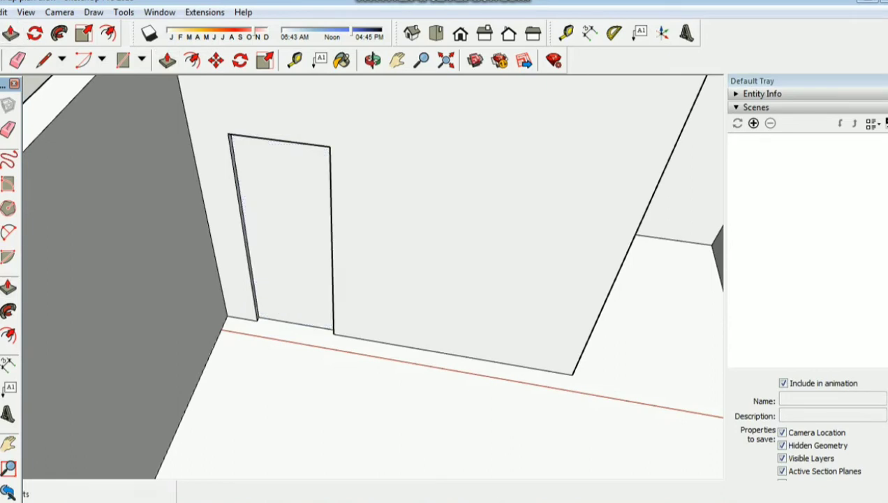
# Orbit and zoom toward the door, then start a panel rectangle at its upper corner.
pyautogui.press('o')
pyautogui.moveTo(362, 279); pyautogui.dragTo(363, 209)
pyautogui.scroll(3, 335, 279)
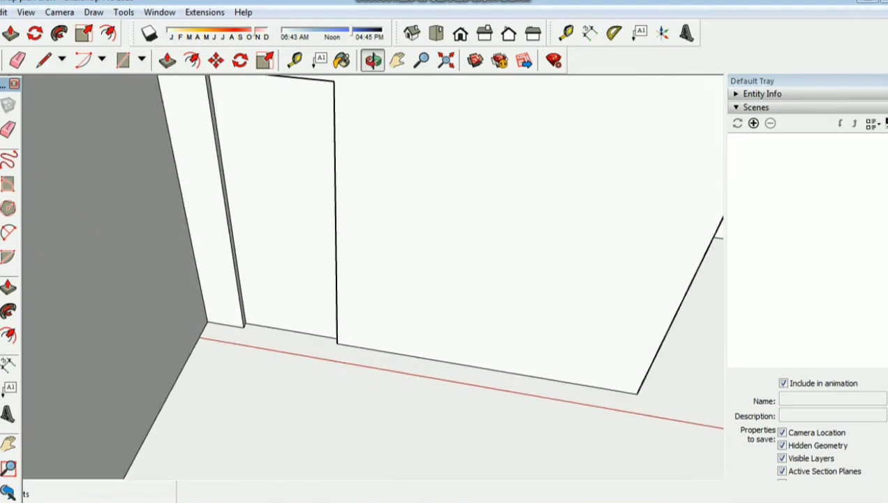
pyautogui.scroll(-2, 314, 293)
pyautogui.scroll(2, 307, 139)
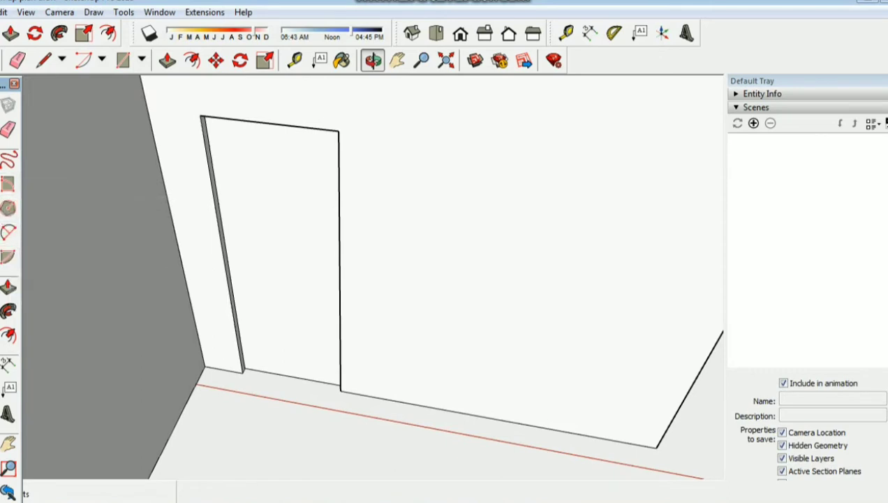
pyautogui.click(123, 60)
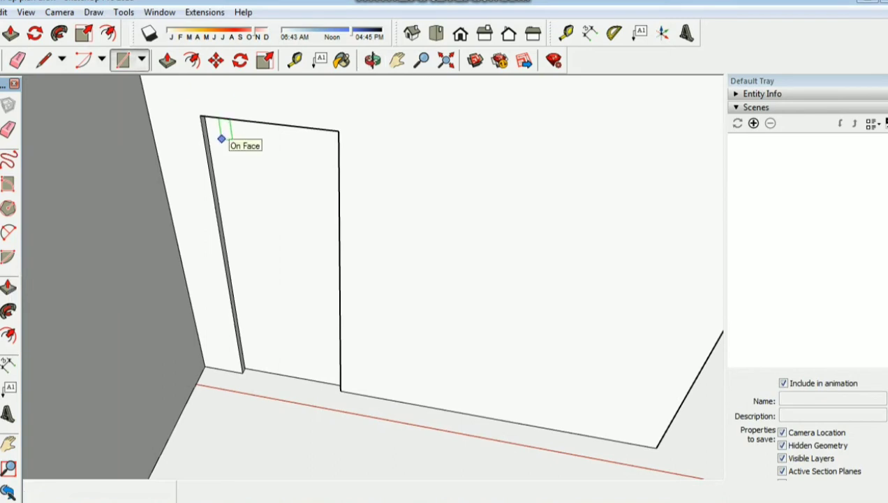
pyautogui.click(221, 139)
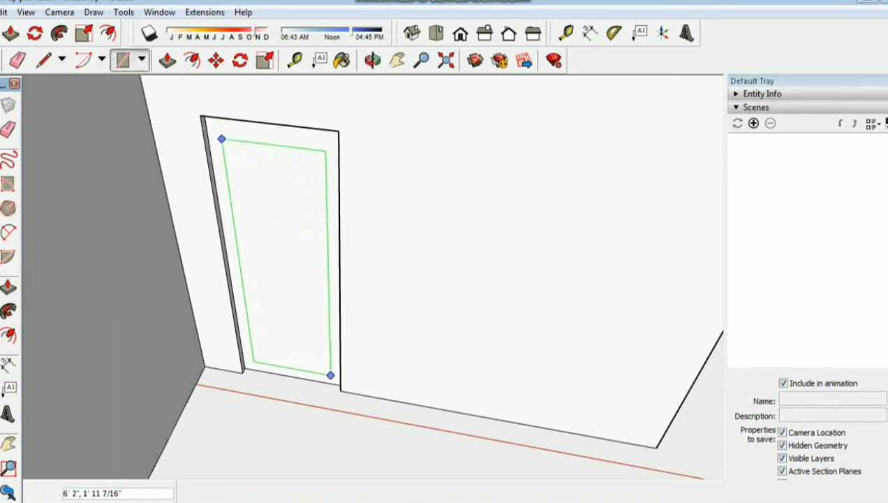
# Finish the outer panel rectangle and draw a nested inner panel rectangle on the door.
pyautogui.click(329, 374)
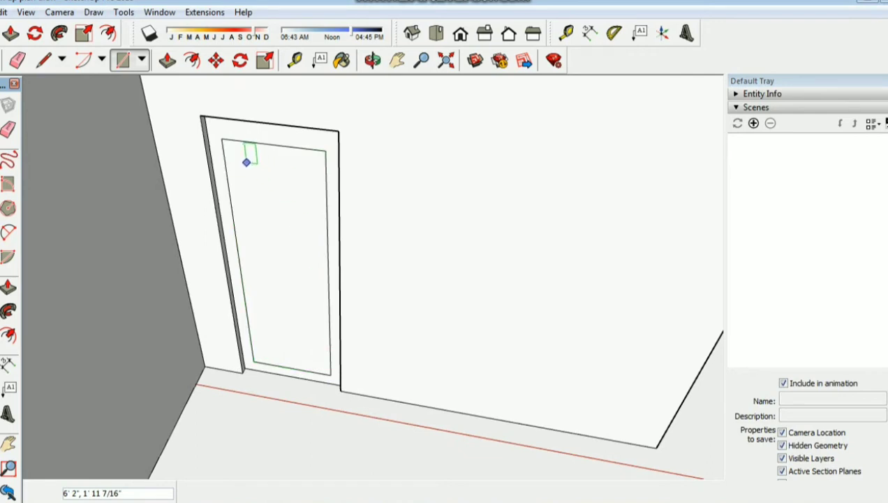
pyautogui.click(246, 160)
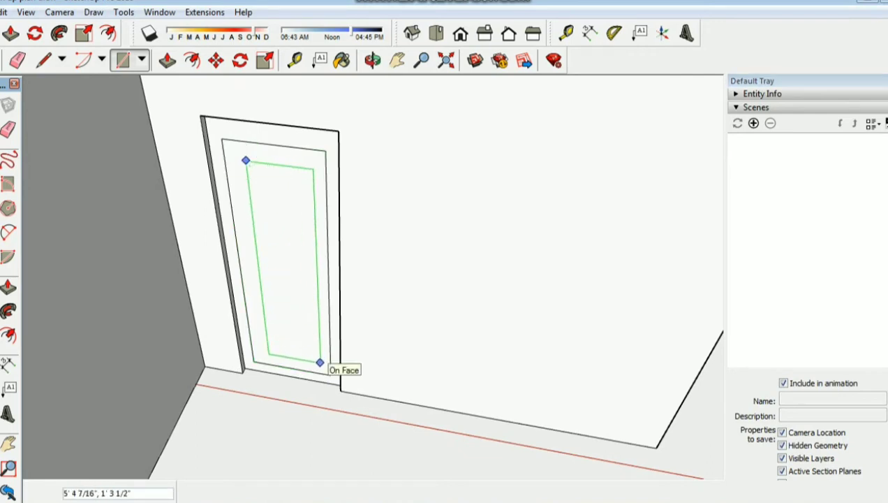
pyautogui.click(320, 362)
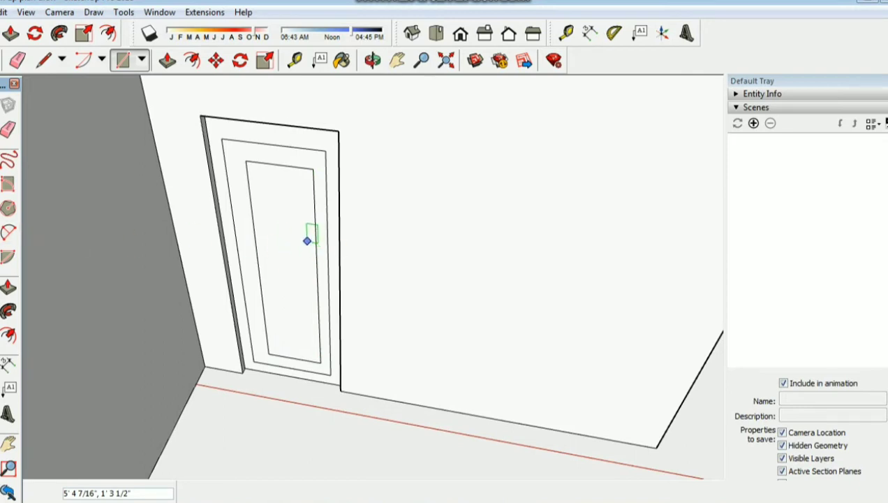
# Draw a 3 3/4" square handle plate, cancel the stray rectangle, and select the door faces.
pyautogui.click(303, 239)
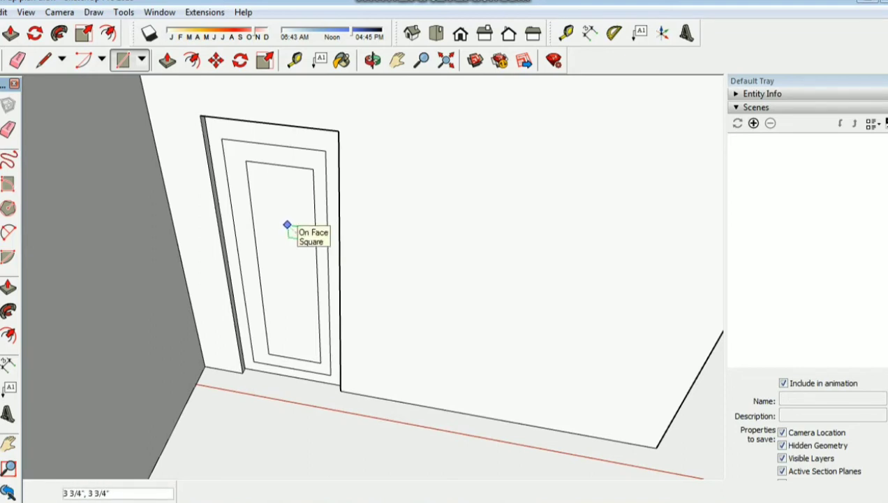
pyautogui.click(287, 225)
pyautogui.click(298, 207)
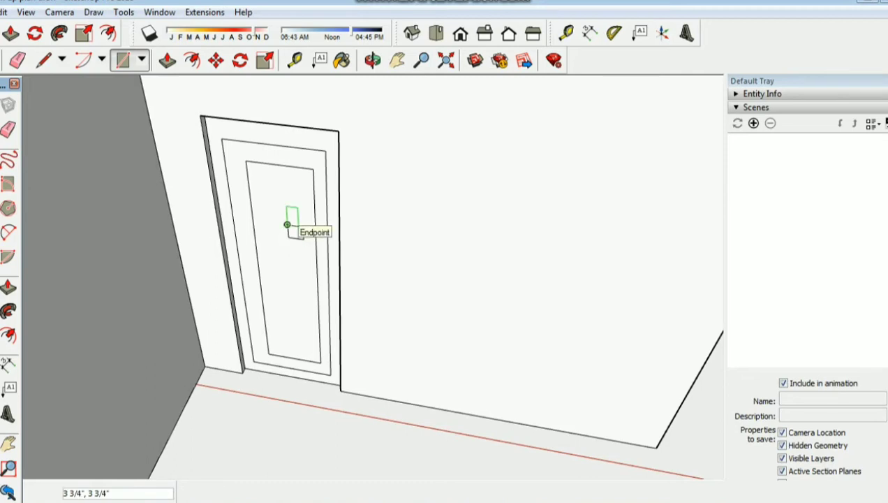
pyautogui.press('space')
pyautogui.click(295, 232)
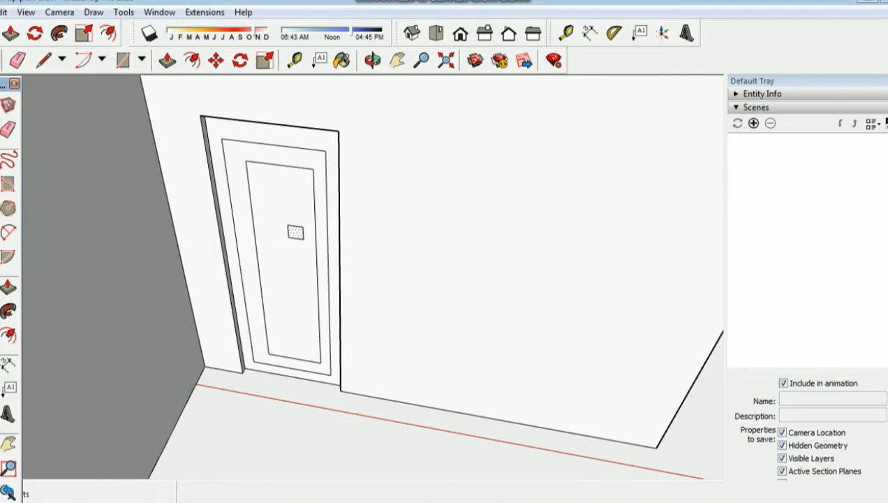
pyautogui.click(279, 293)
pyautogui.click(613, 199)
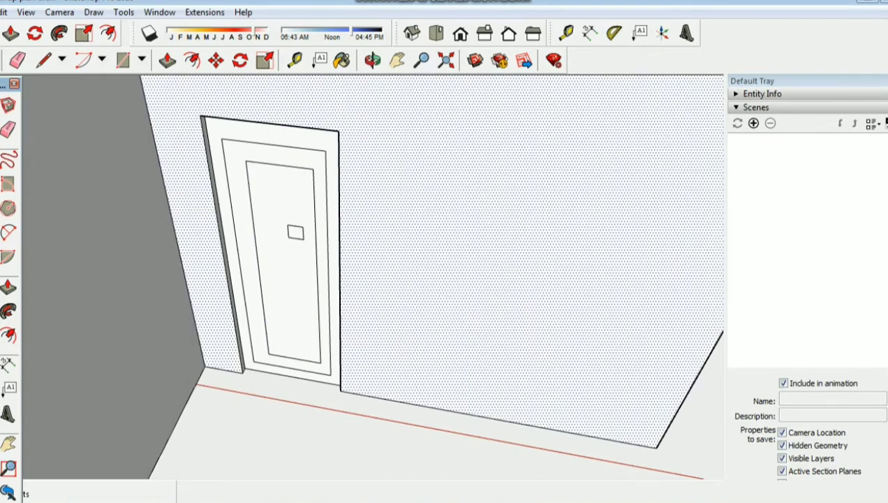
pyautogui.click(454, 446)
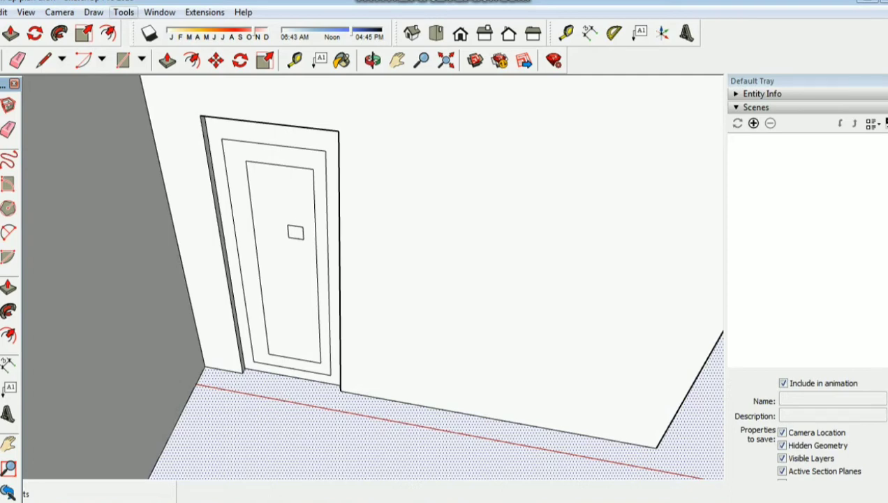
# Open the Default Tray from the Window menu and expand Materials to show the Wood swatches.
pyautogui.click(124, 12)
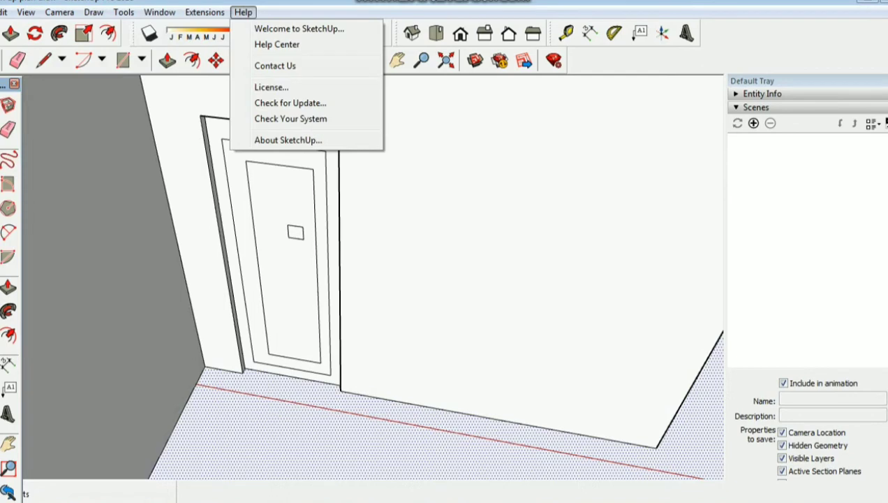
pyautogui.click(755, 106)
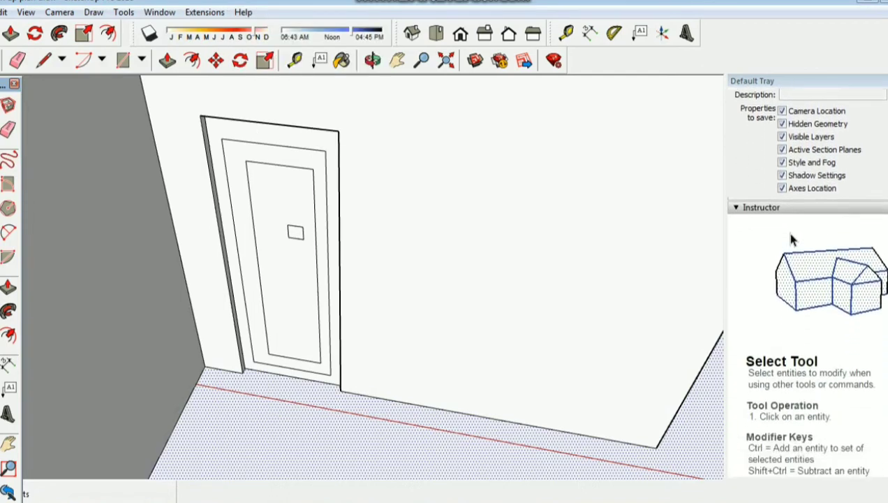
pyautogui.scroll(-3, 789, 169)
pyautogui.scroll(-3, 789, 169)
pyautogui.scroll(-2, 789, 169)
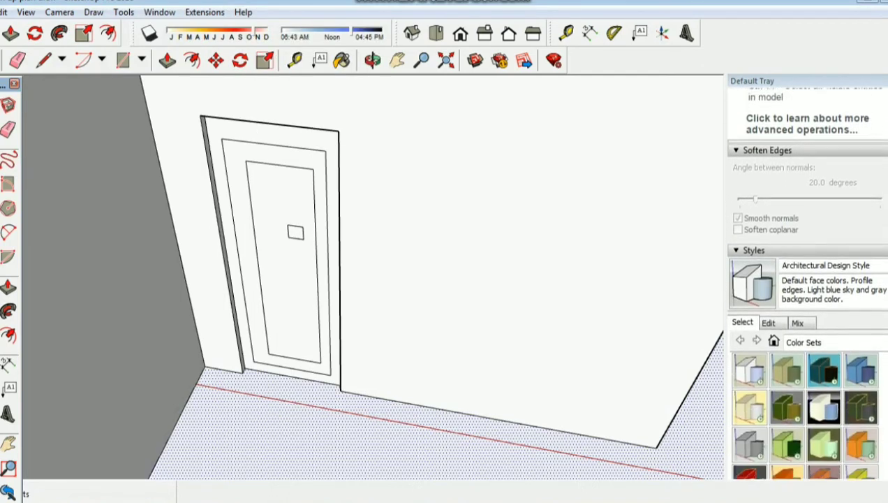
pyautogui.scroll(-1, 789, 169)
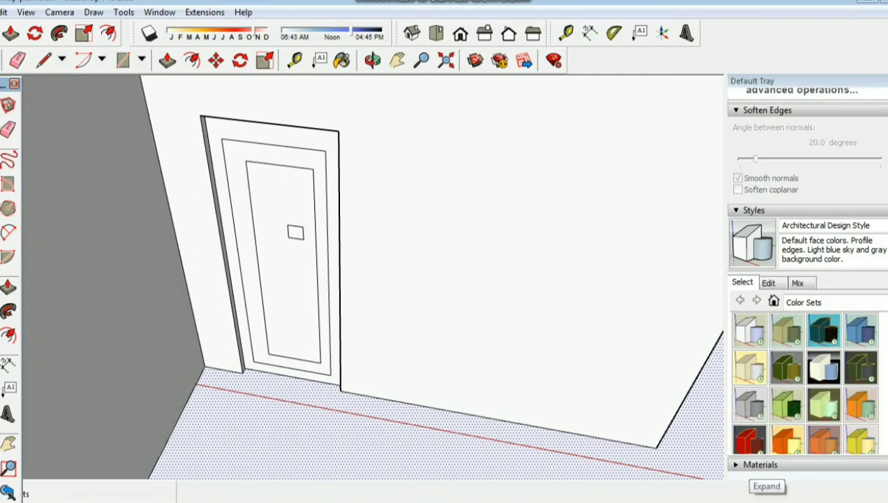
pyautogui.click(760, 464)
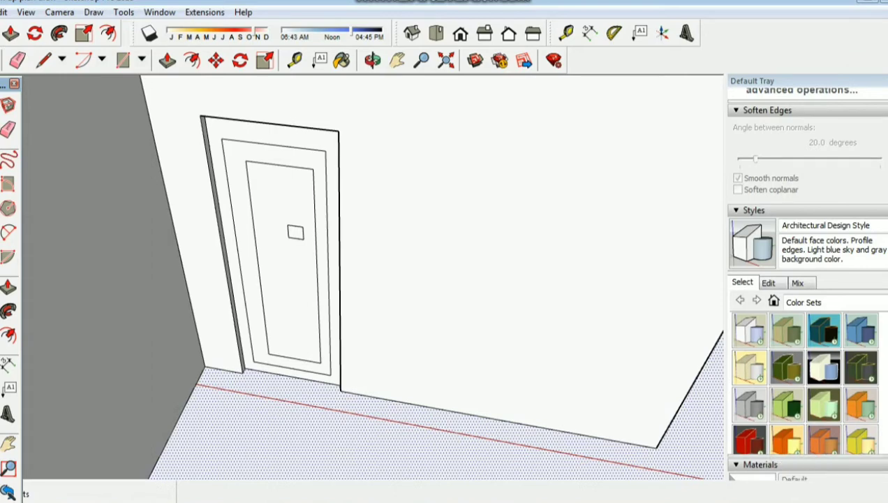
pyautogui.scroll(-3, 803, 279)
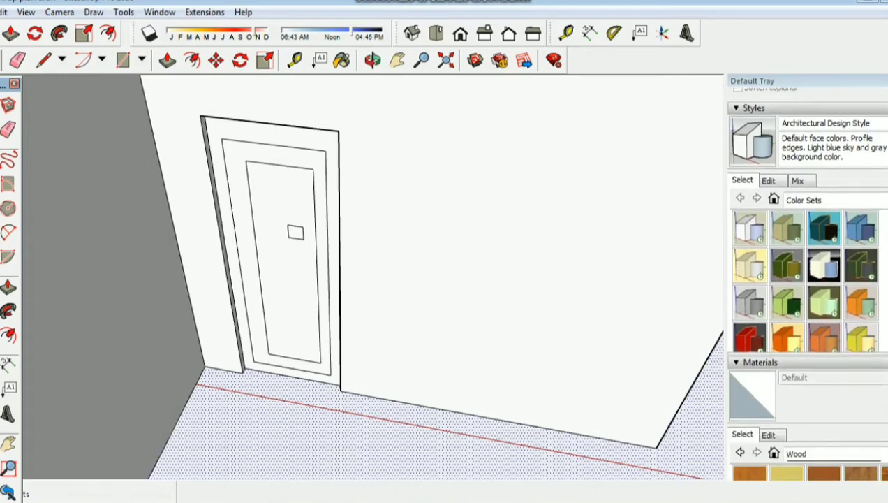
pyautogui.scroll(-3, 803, 279)
pyautogui.scroll(-2, 803, 279)
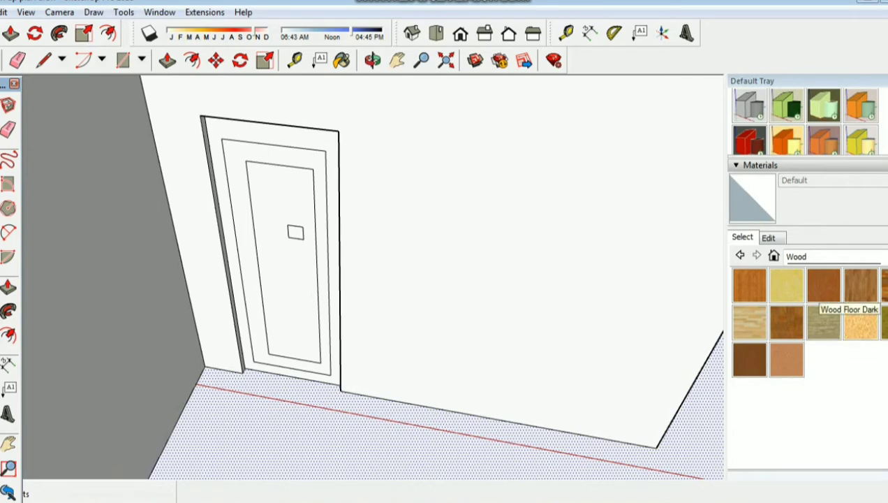
# Choose the Wood library and paint the door's outer frame and handle Wood Bamboo.
pyautogui.click(876, 256)
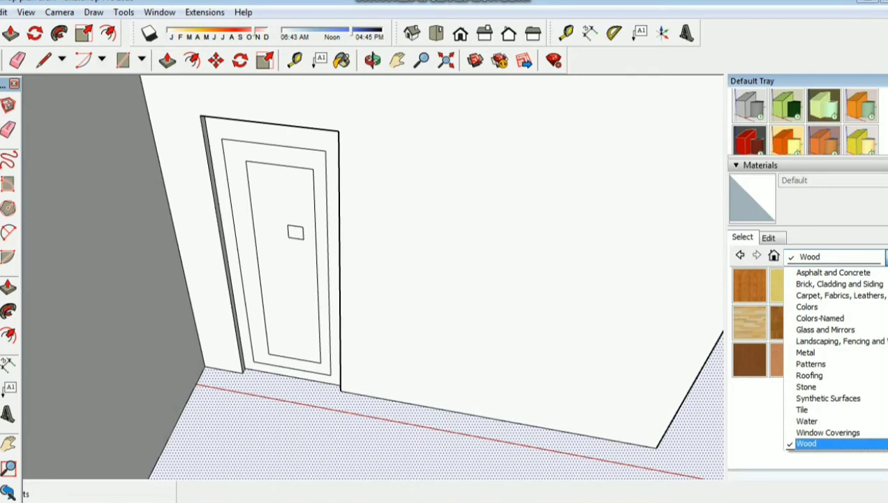
pyautogui.click(806, 444)
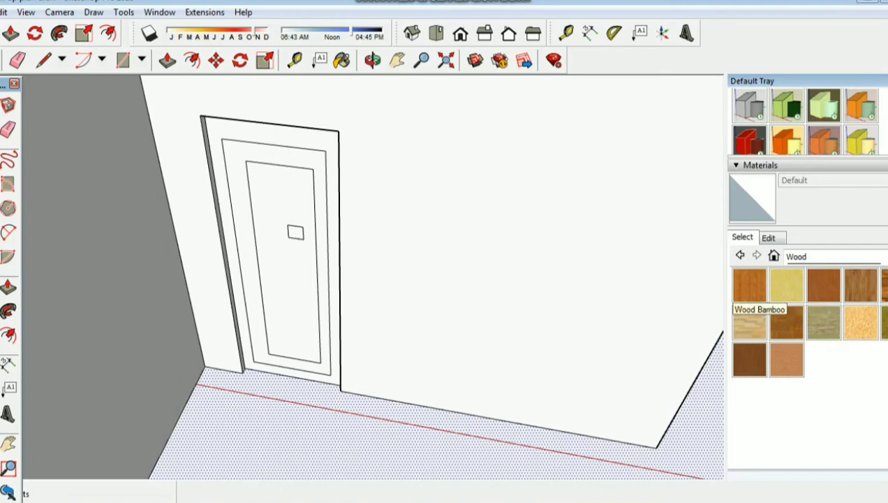
pyautogui.click(749, 284)
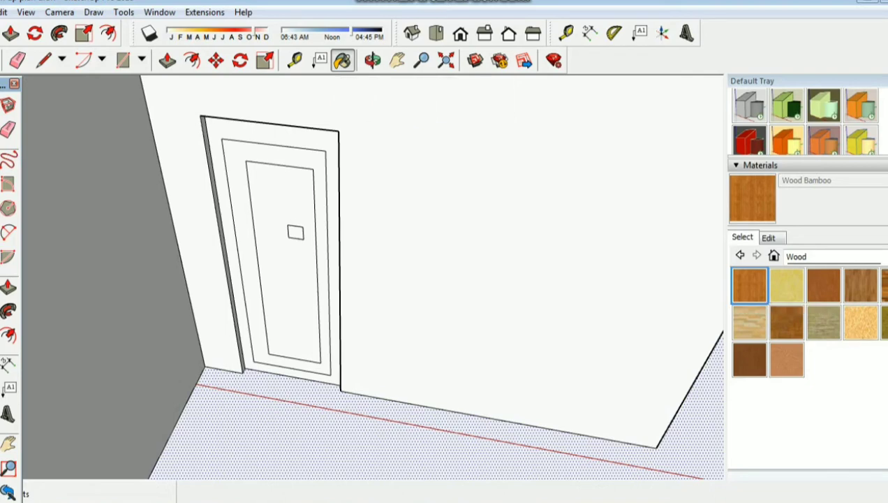
pyautogui.click(332, 258)
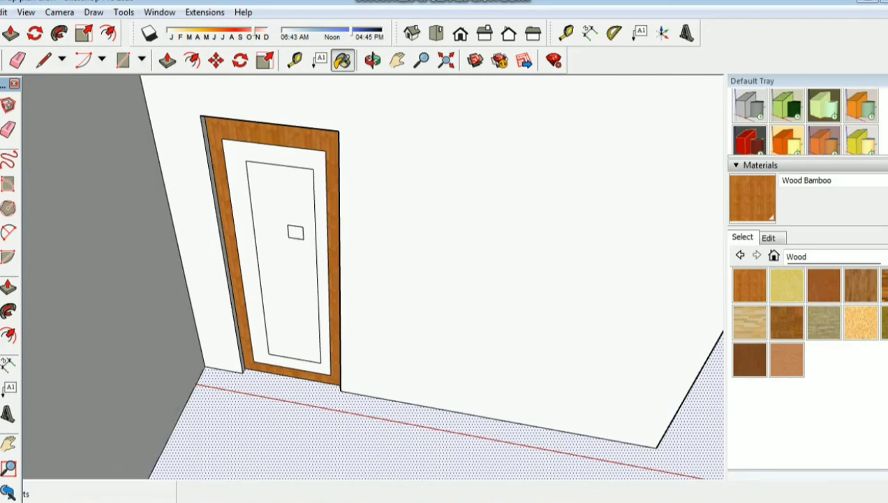
pyautogui.click(295, 232)
# Paint the inner door band Wood Cherry Original and the centre panel Wood OSB.
pyautogui.click(824, 286)
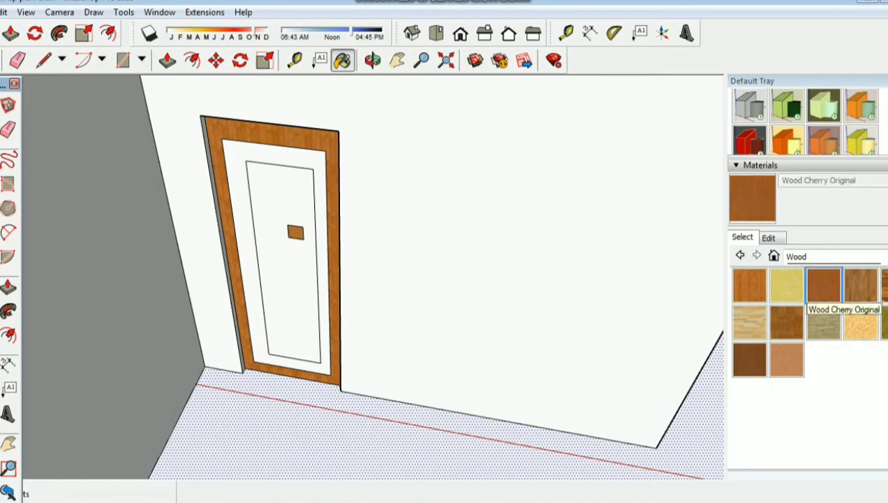
pyautogui.click(235, 265)
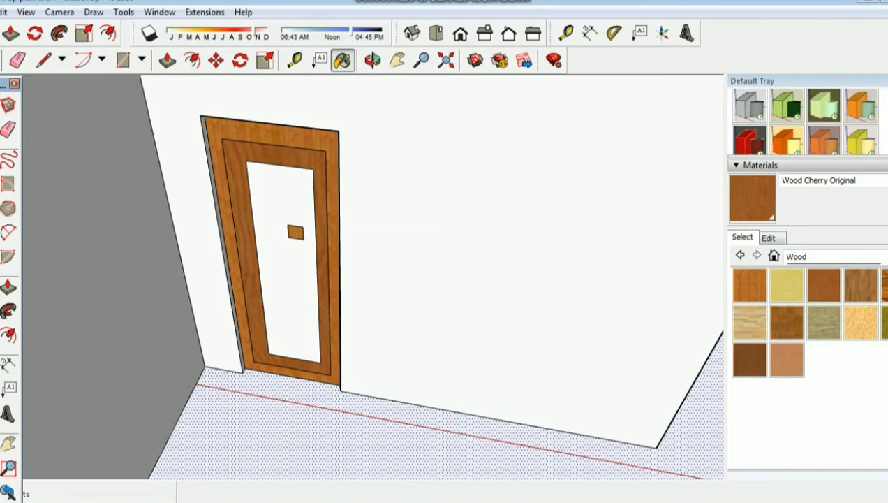
pyautogui.click(861, 322)
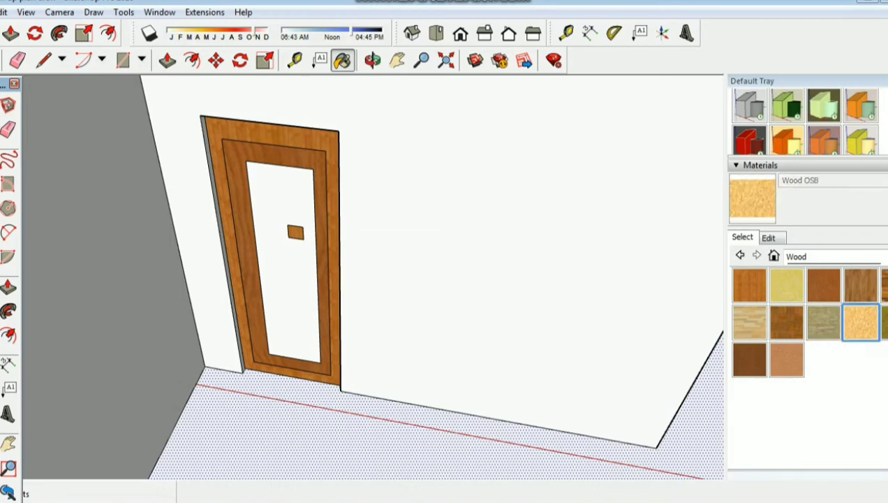
pyautogui.click(283, 300)
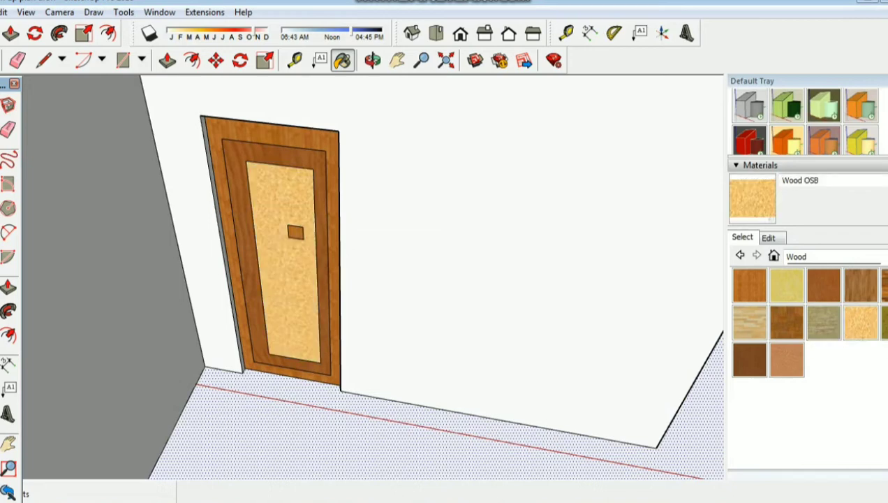
# Inspect the room with the painted door, checking the Iso and Front views and zooming in.
pyautogui.press('o')
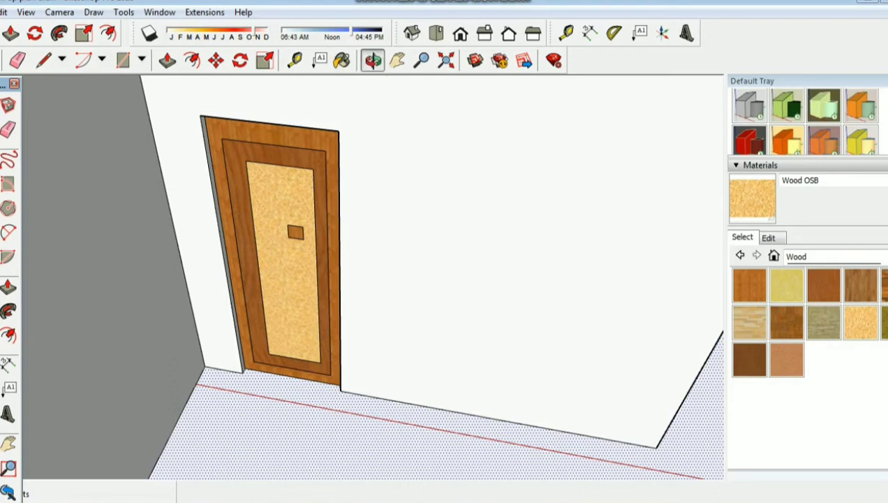
pyautogui.moveTo(305, 344); pyautogui.dragTo(305, 185)
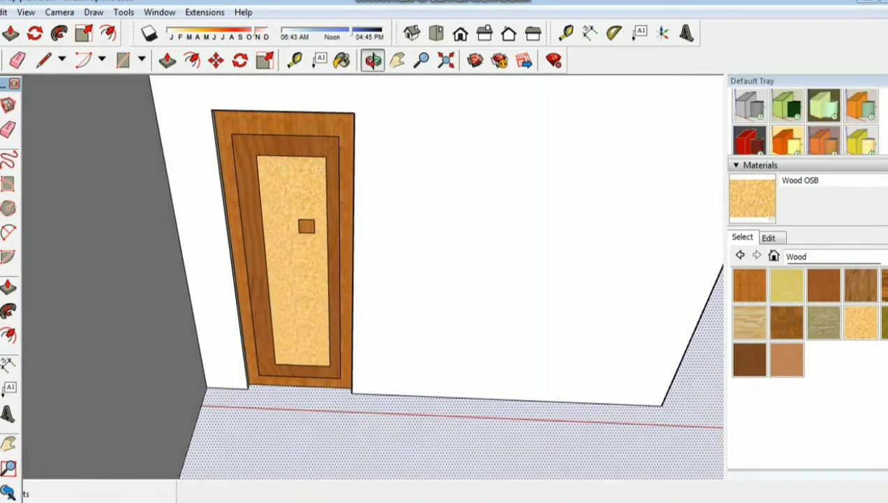
pyautogui.moveTo(300, 230); pyautogui.dragTo(292, 164)
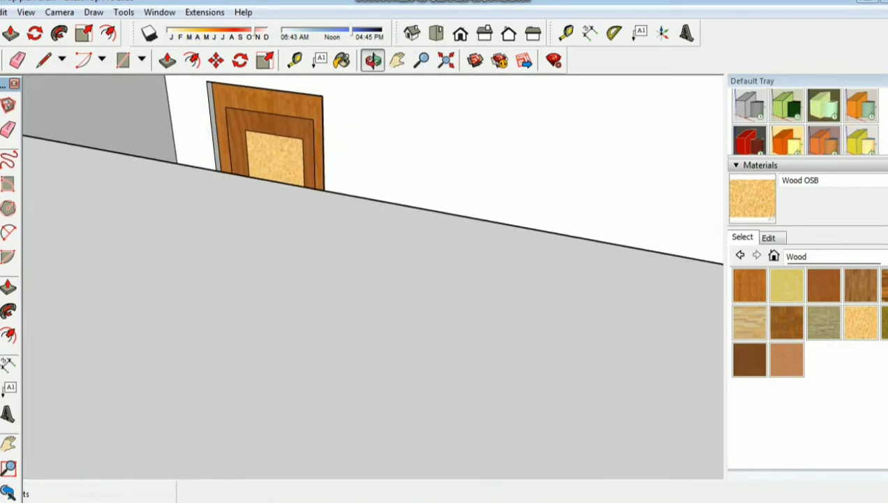
pyautogui.click(411, 33)
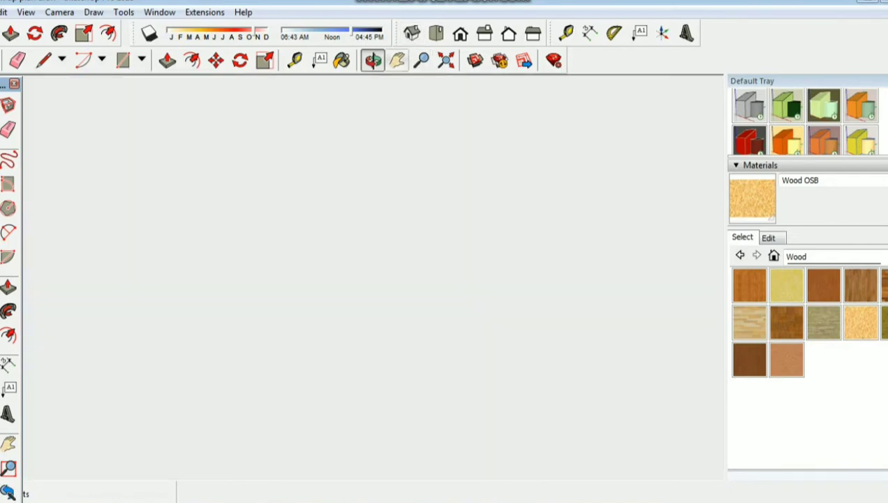
pyautogui.click(436, 32)
pyautogui.click(411, 33)
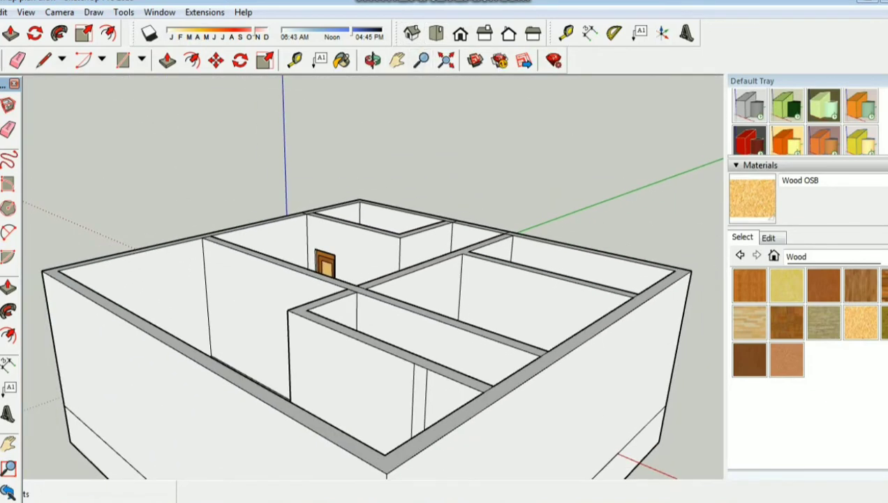
pyautogui.click(373, 60)
pyautogui.moveTo(363, 279); pyautogui.dragTo(391, 251)
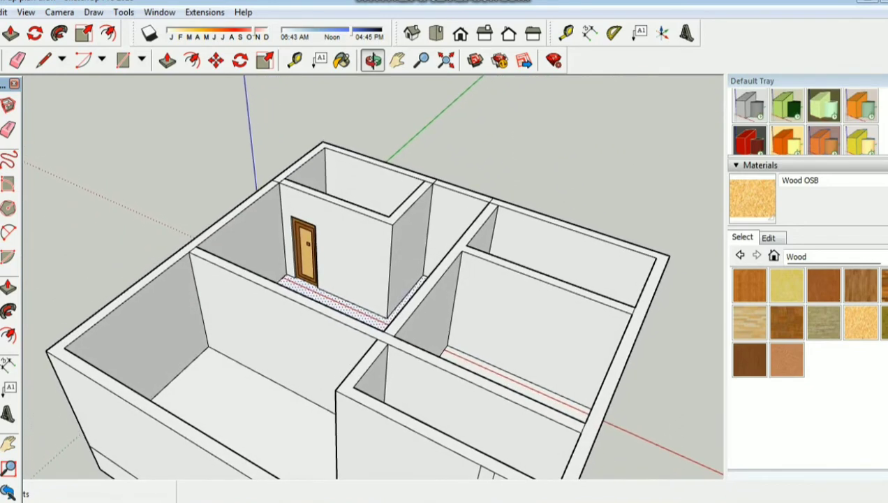
pyautogui.scroll(2, 312, 284)
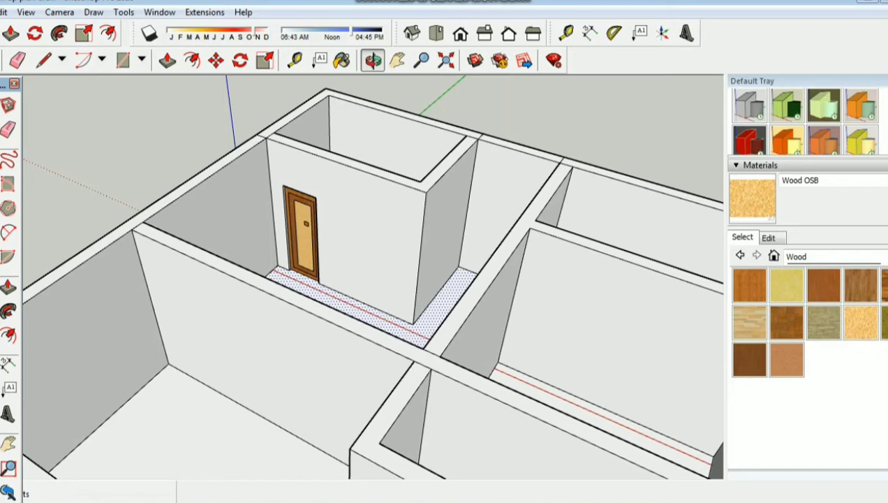
pyautogui.scroll(2, 300, 233)
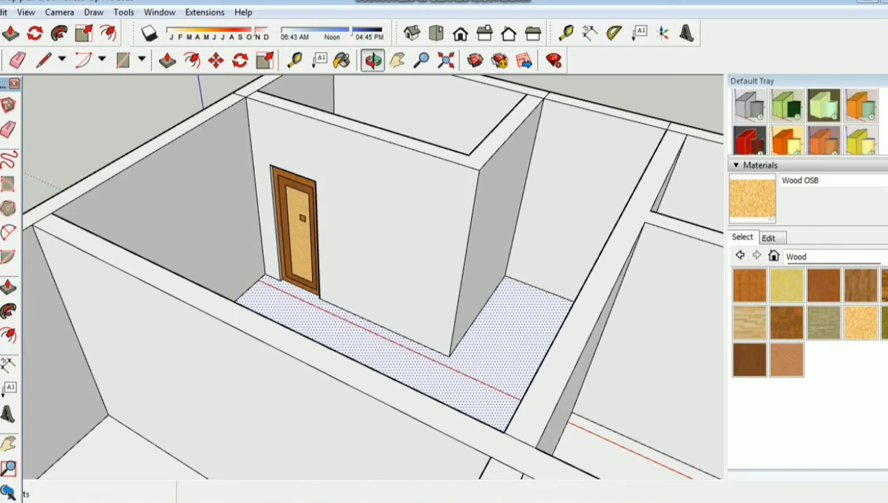
pyautogui.press('space')
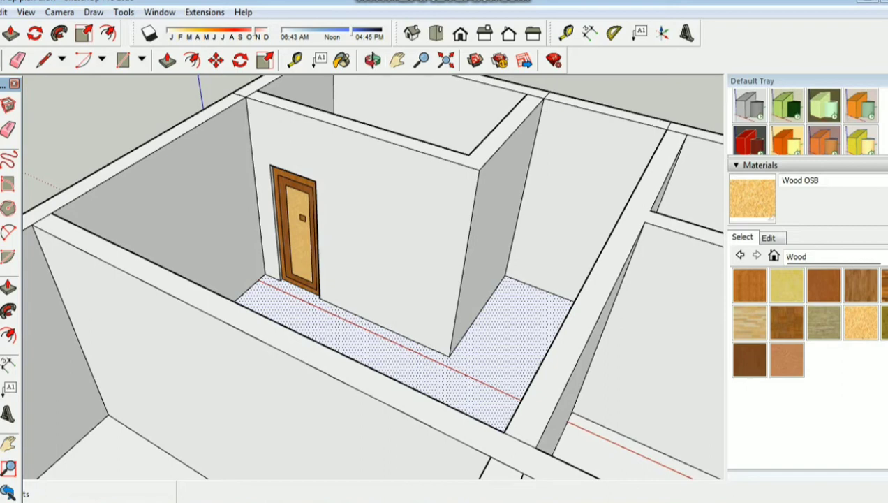
pyautogui.scroll(-3, 392, 299)
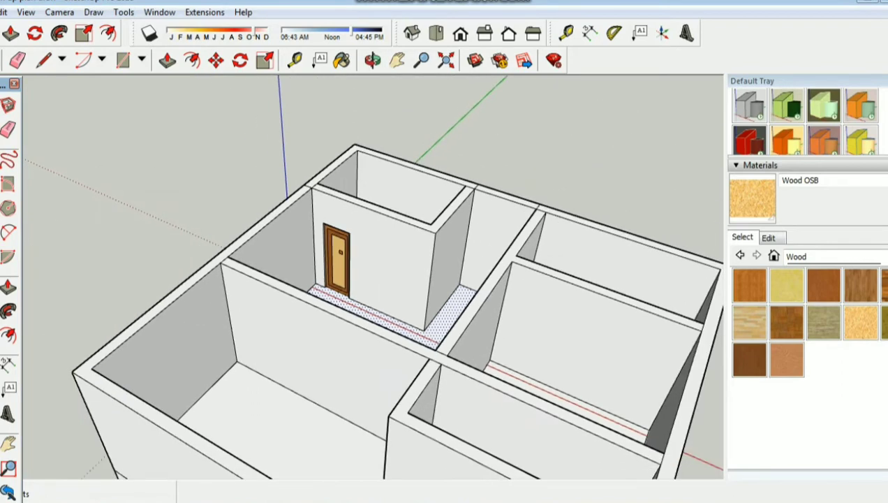
# Orbit around the house until its front wall faces the camera, then zoom in close.
pyautogui.click(372, 60)
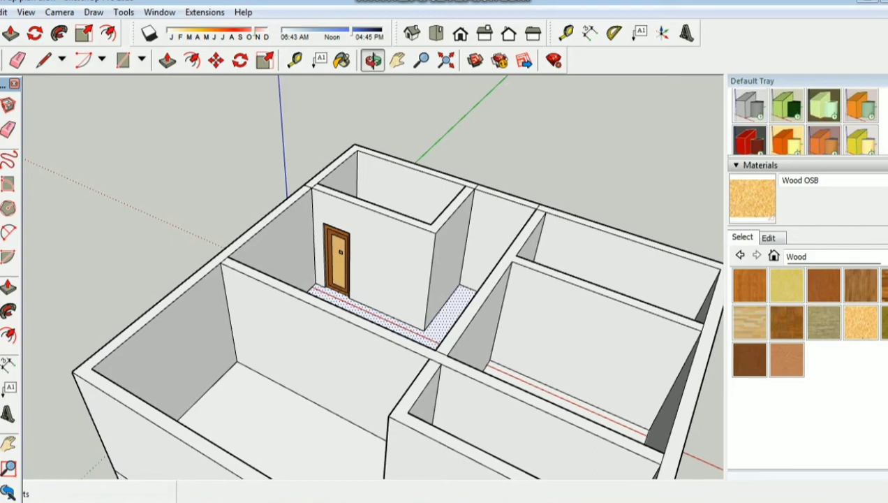
pyautogui.moveTo(391, 349); pyautogui.dragTo(418, 216)
pyautogui.moveTo(363, 279); pyautogui.dragTo(475, 279)
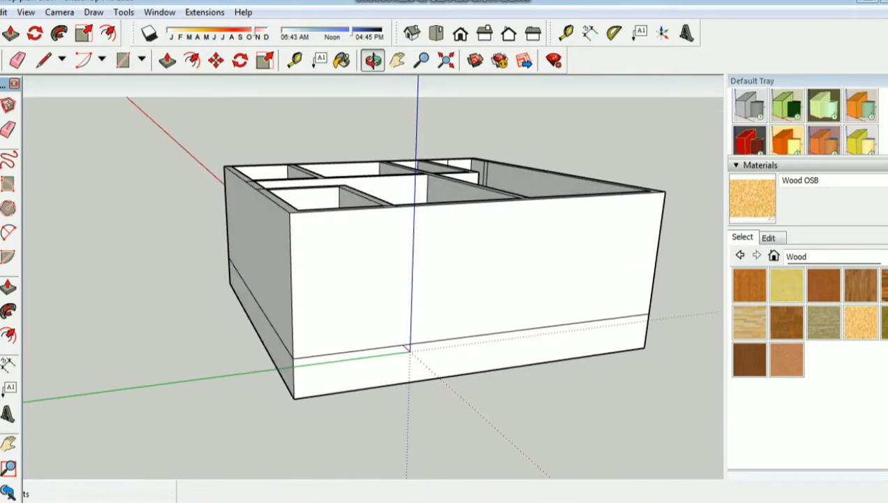
pyautogui.moveTo(419, 244); pyautogui.dragTo(418, 314)
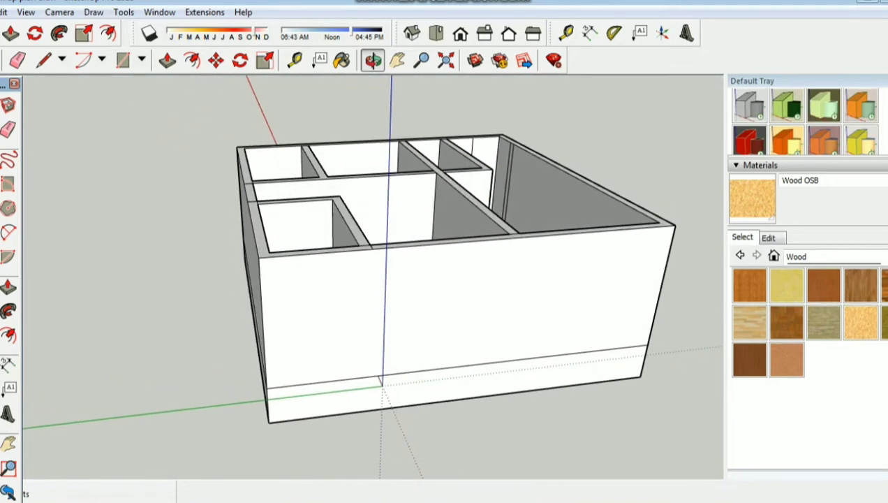
pyautogui.moveTo(418, 280); pyautogui.dragTo(516, 279)
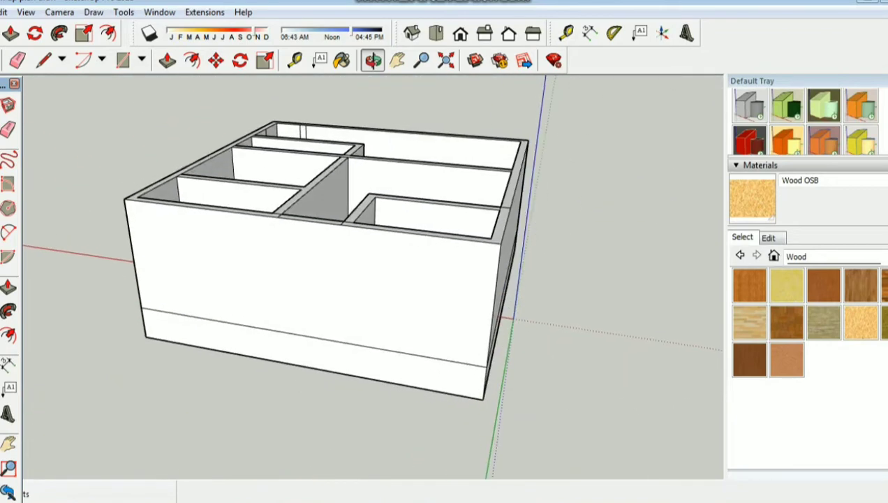
pyautogui.moveTo(419, 279); pyautogui.dragTo(467, 241)
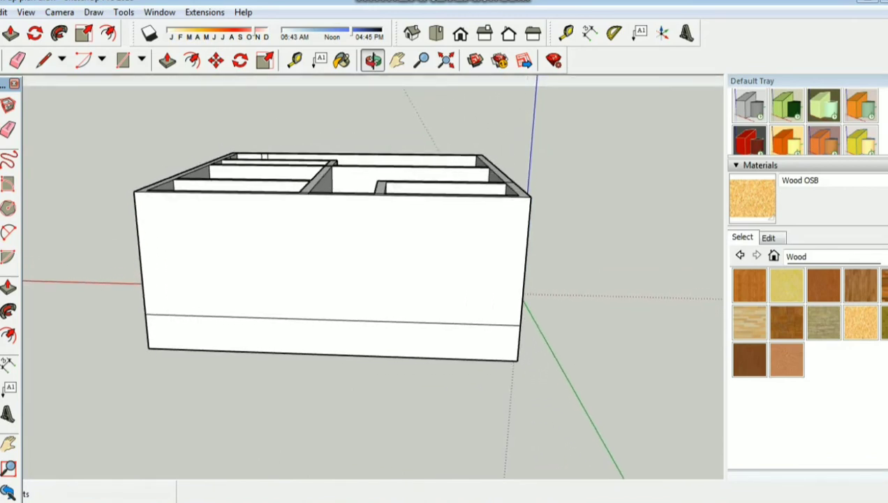
pyautogui.scroll(3, 476, 241)
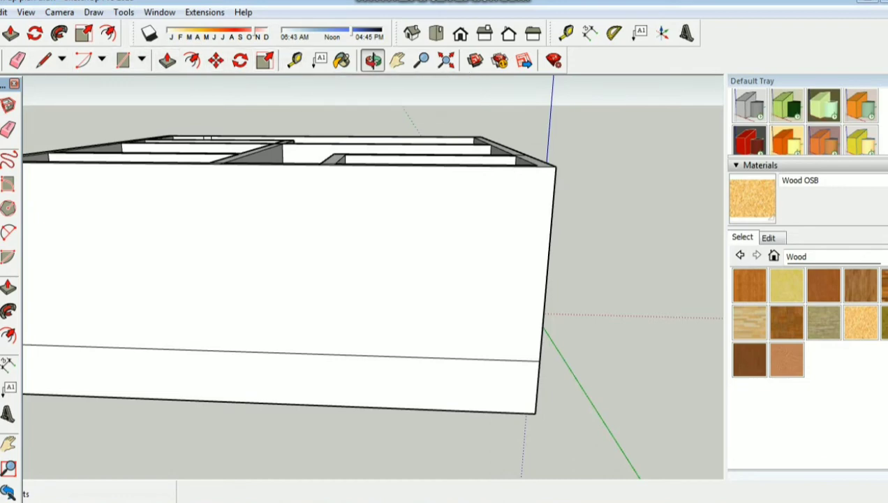
# Draw a 7' vertical line up the wall corner, then a horizontal guide line across the front wall.
pyautogui.click(43, 60)
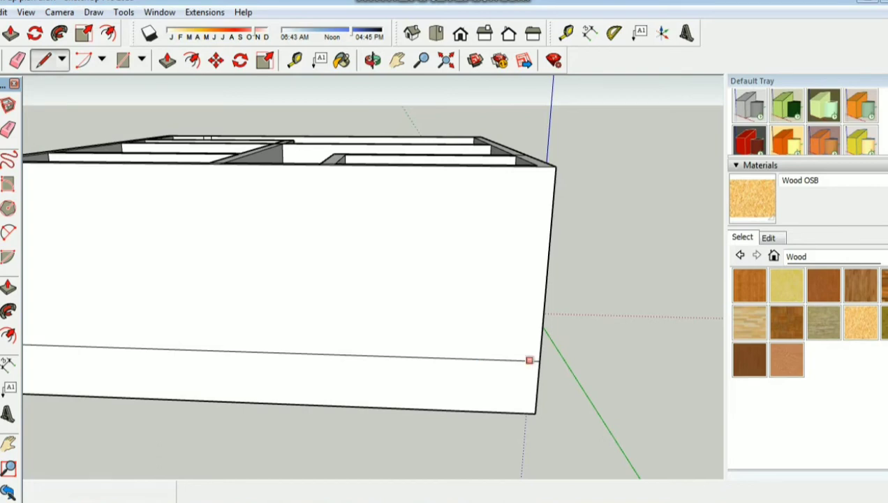
pyautogui.click(539, 361)
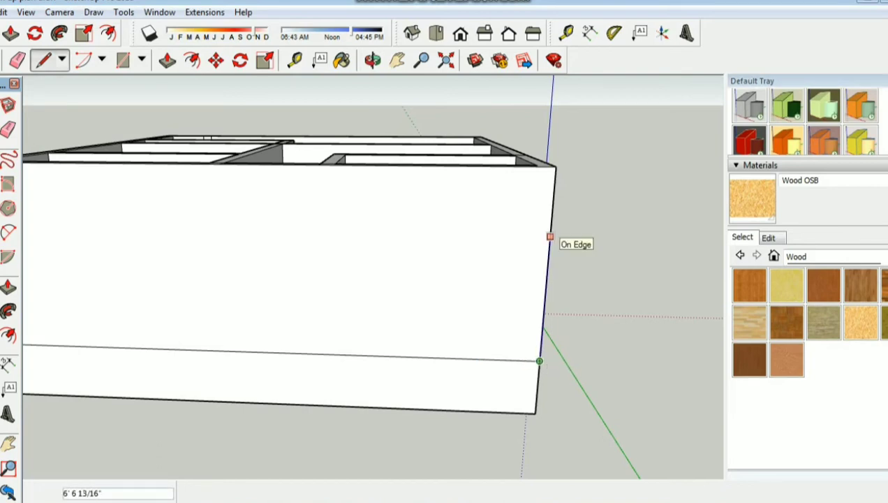
pyautogui.write('7')
pyautogui.press('Return')
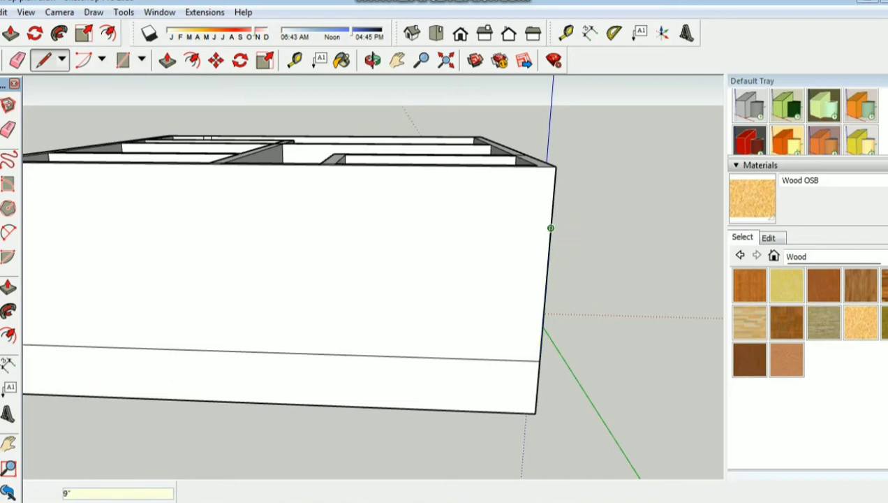
pyautogui.click(315, 224)
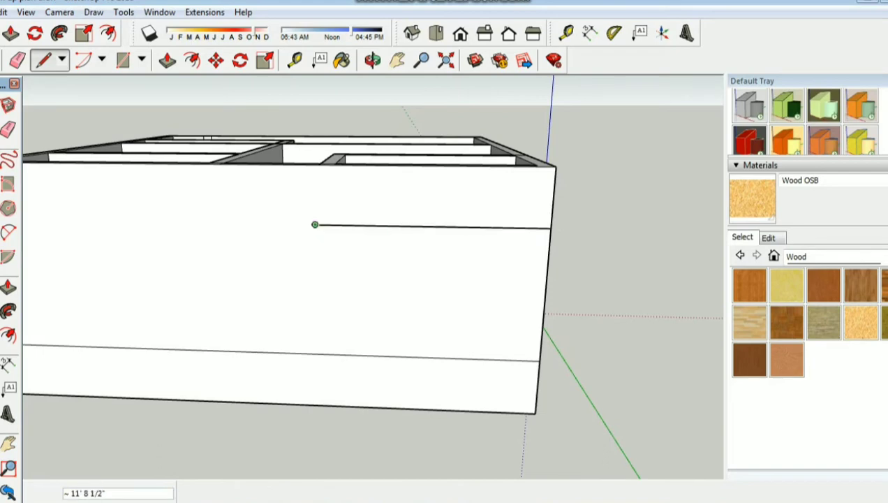
pyautogui.press('space')
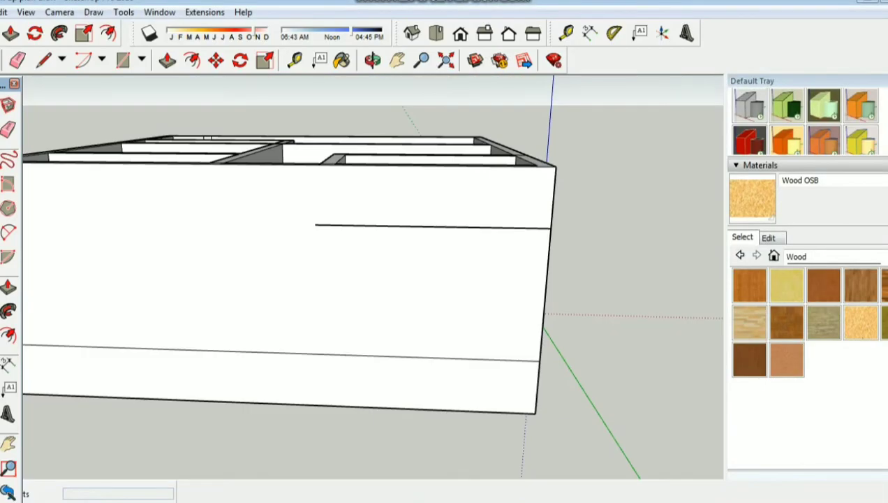
# Switch to the Back elevation view and zoom in on the wall.
pyautogui.click(532, 32)
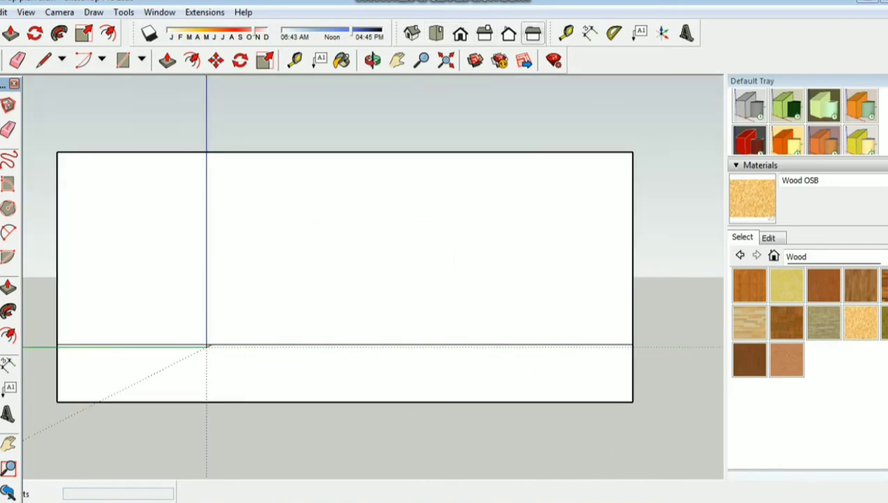
pyautogui.click(508, 32)
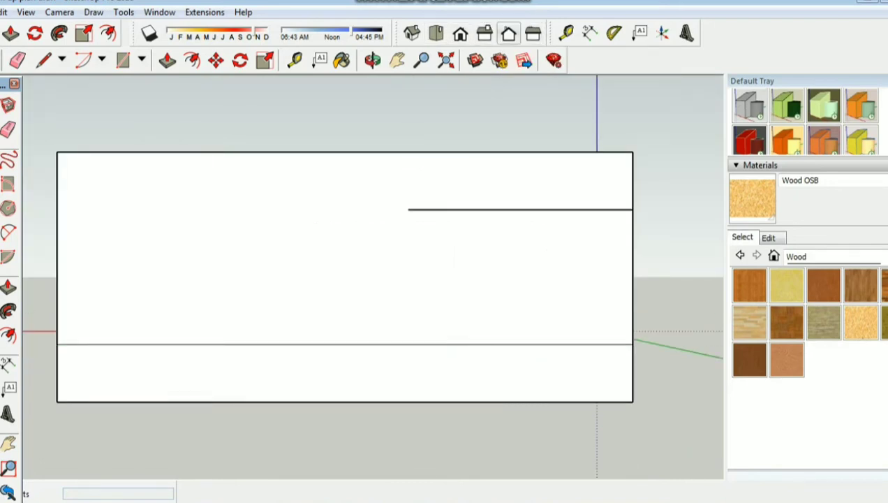
pyautogui.scroll(1, 632, 208)
pyautogui.scroll(1, 632, 208)
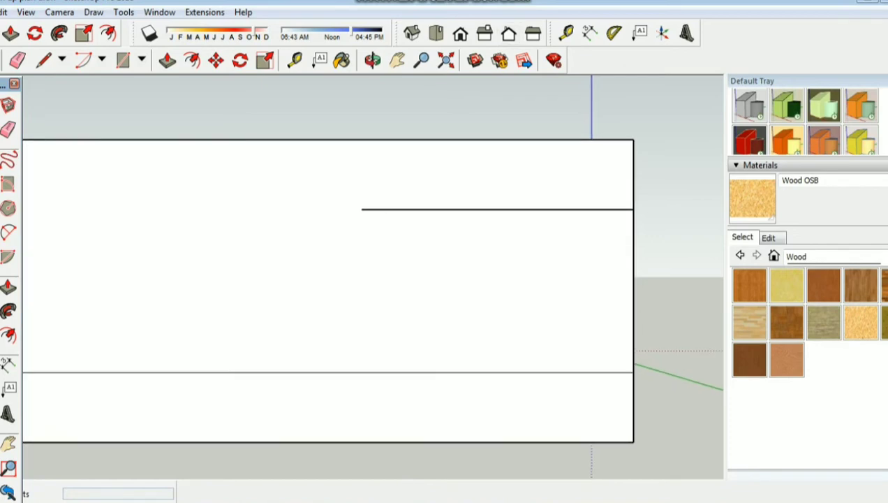
pyautogui.scroll(1, 634, 208)
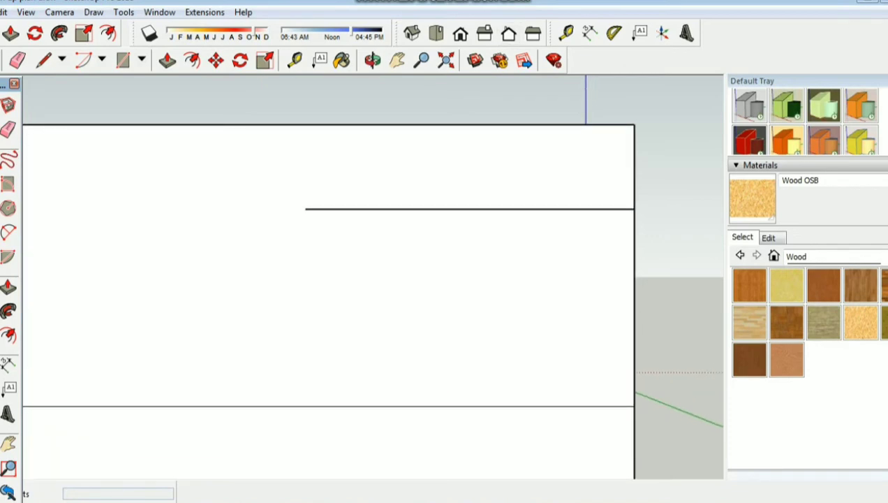
# Draw the window outline from the upper line: 4' down, 3' across, 4' back up.
pyautogui.click(43, 60)
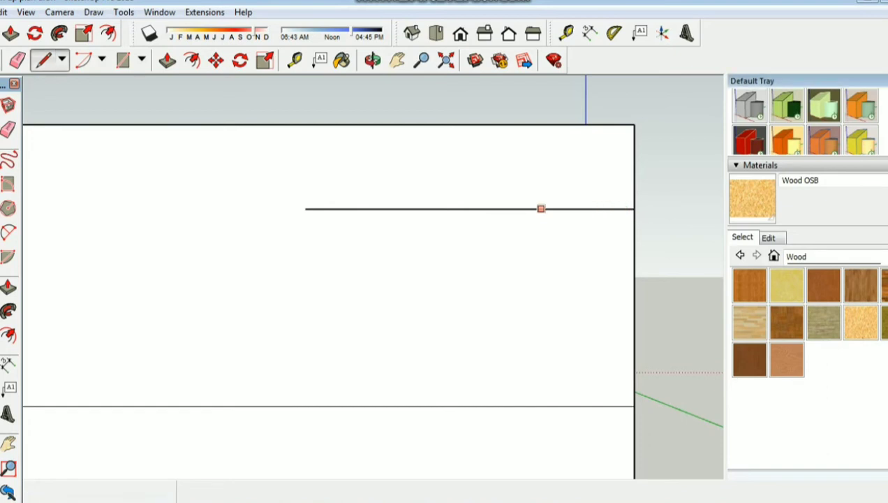
pyautogui.click(541, 208)
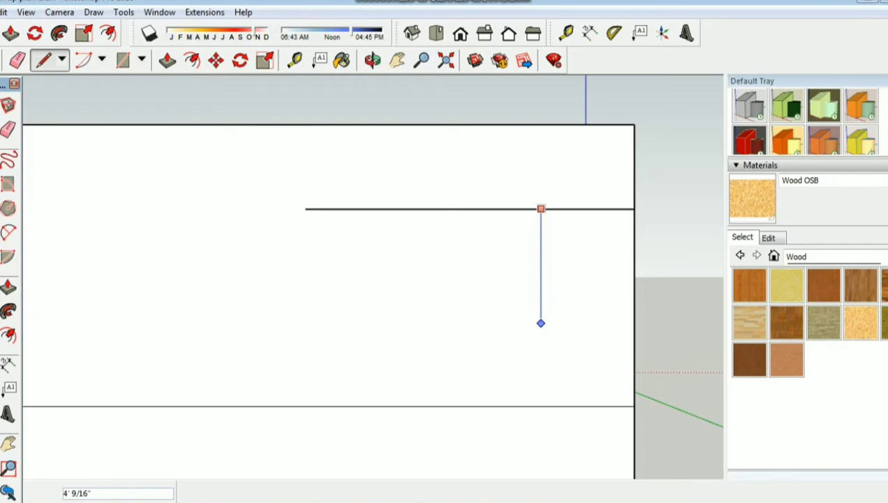
pyautogui.write('4')
pyautogui.press('Return')
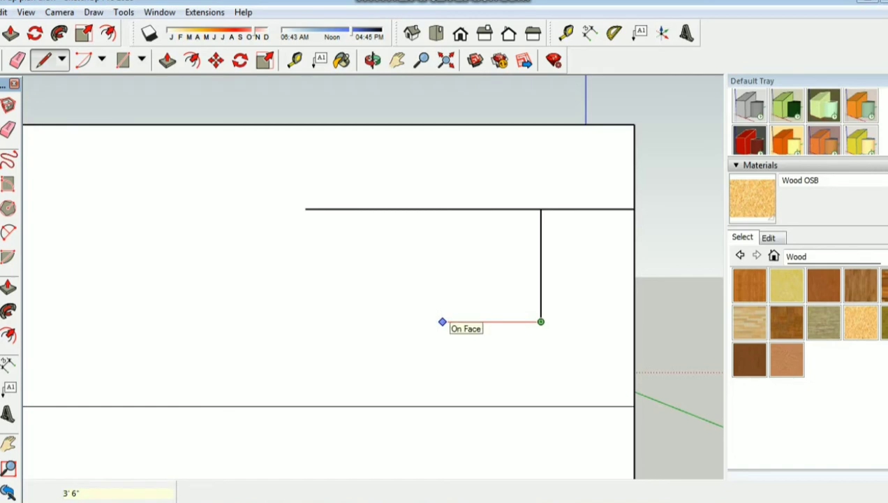
pyautogui.write('3')
pyautogui.press('Return')
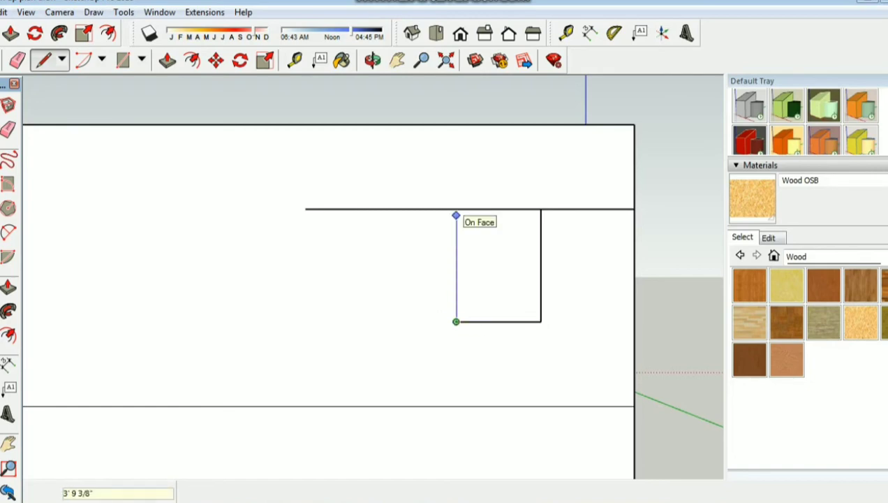
pyautogui.write('4')
pyautogui.press('Return')
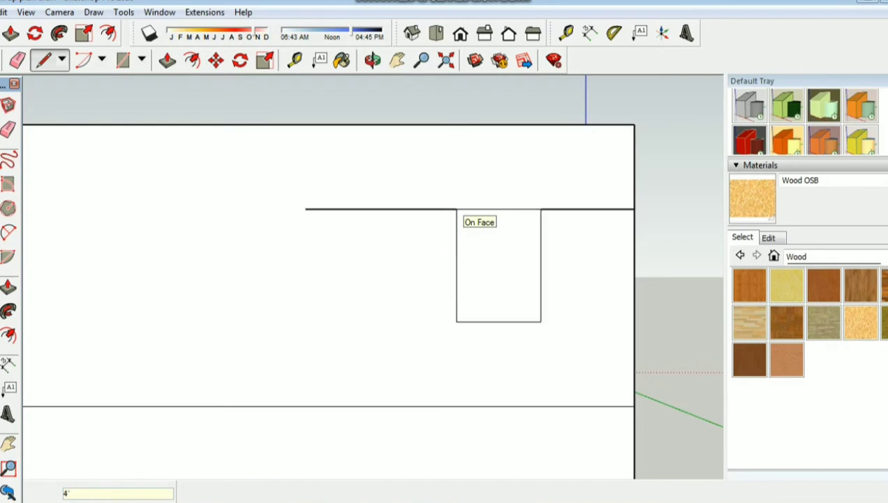
pyautogui.press('space')
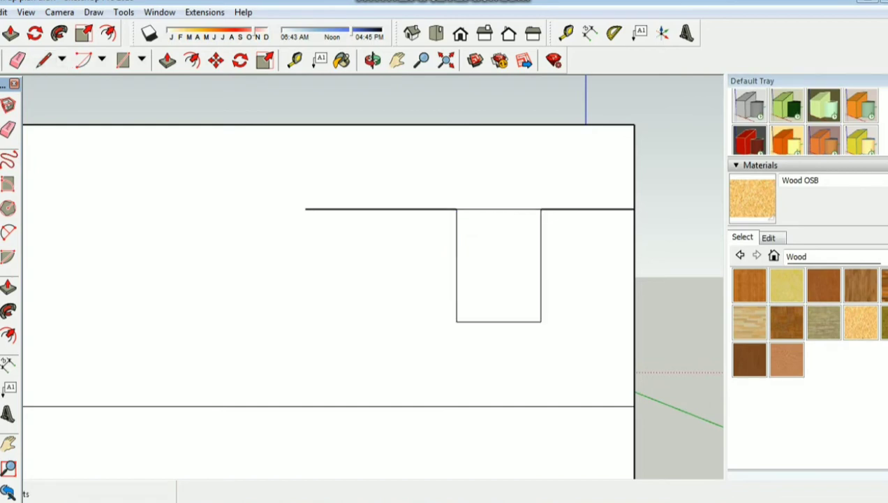
pyautogui.click(498, 265)
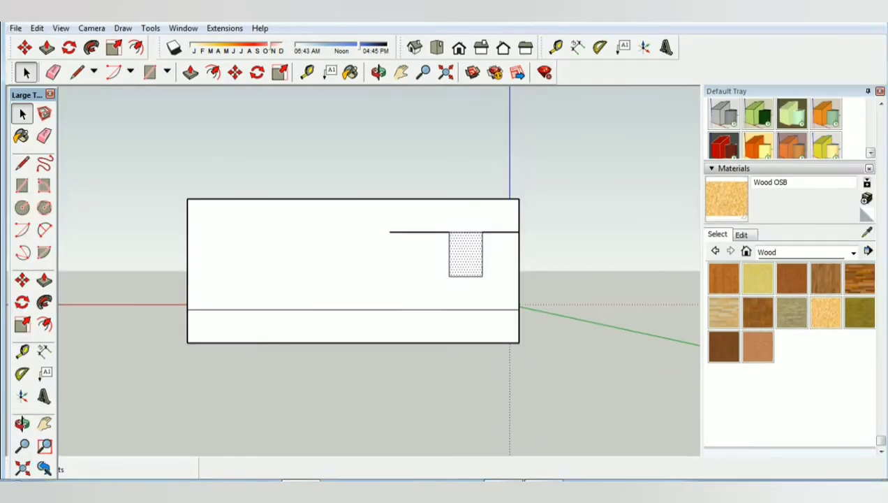
pyautogui.scroll(2, 535, 264)
pyautogui.scroll(1, 412, 261)
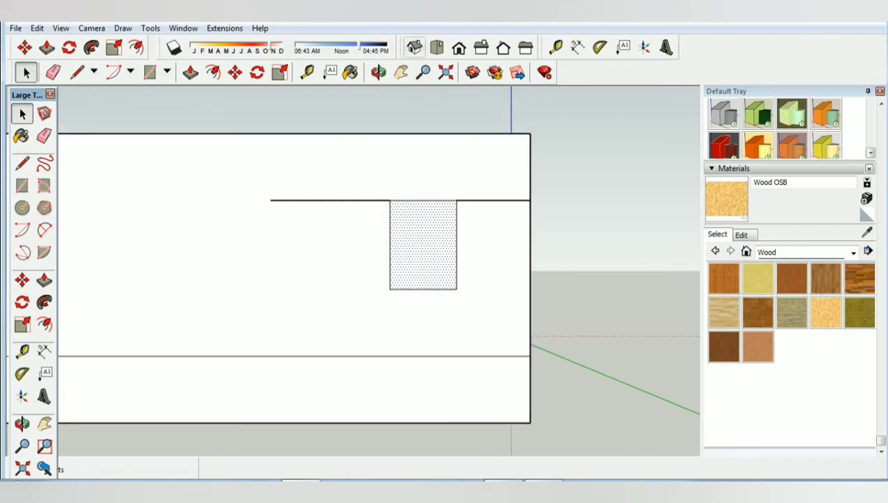
pyautogui.click(414, 48)
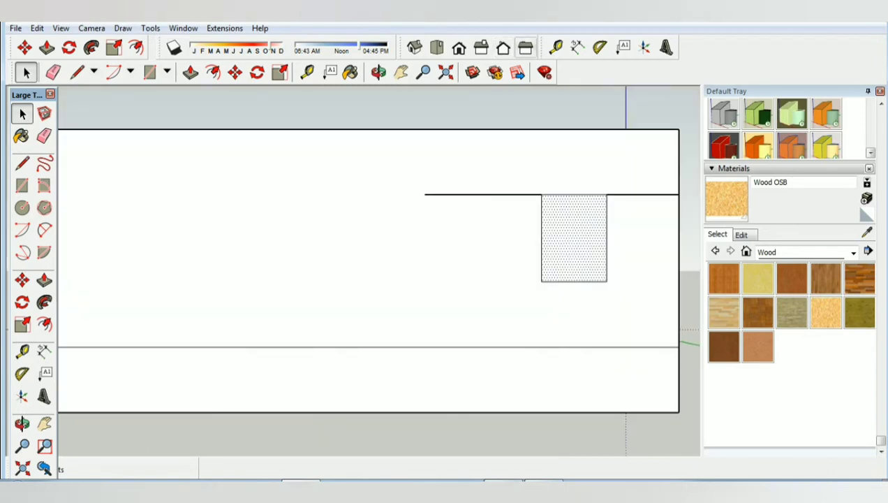
# In Back view, offset the window face inward by 2" to form the frame.
pyautogui.click(525, 48)
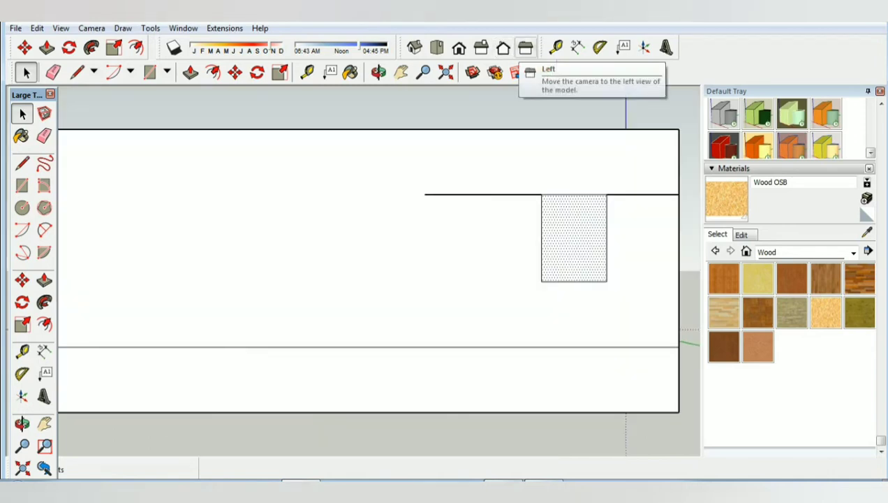
pyautogui.click(502, 47)
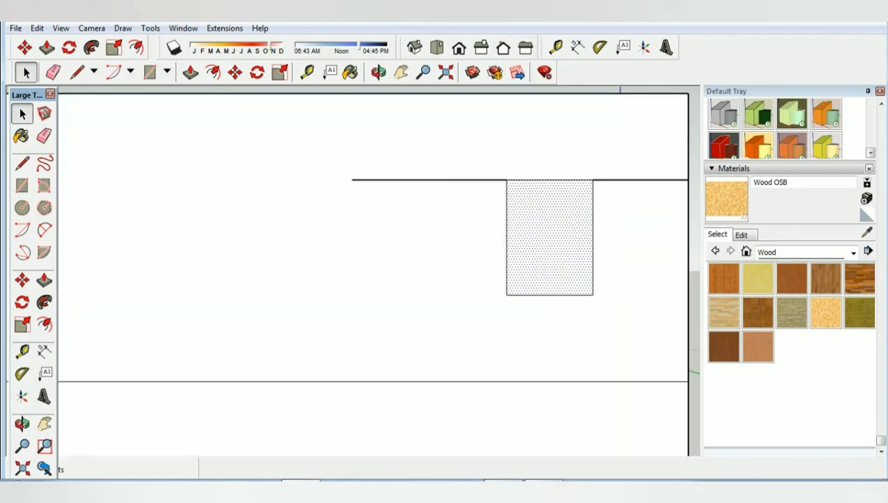
pyautogui.click(213, 72)
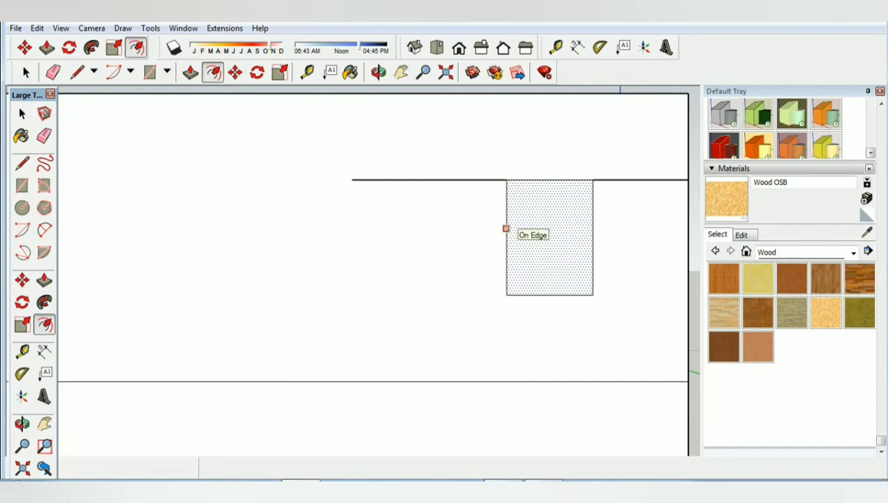
pyautogui.click(506, 229)
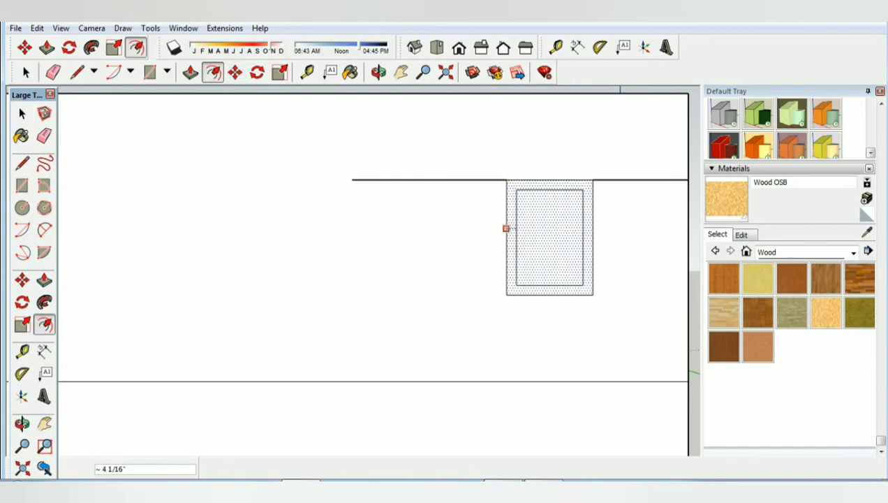
pyautogui.write('2')
pyautogui.press('Return')
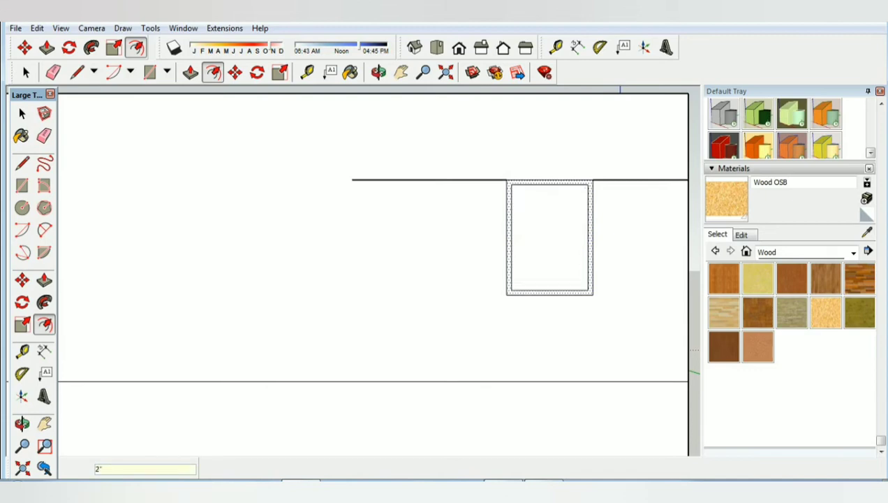
pyautogui.press('space')
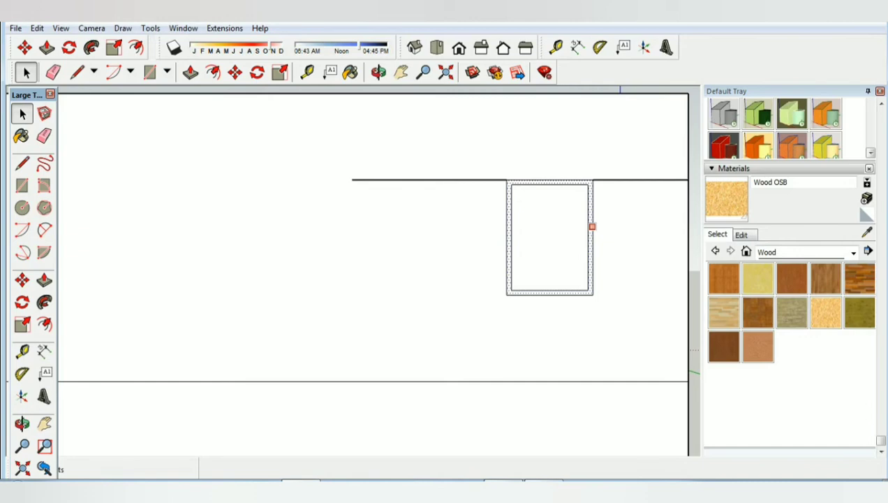
# Draw a vertical divider from the frame's top midpoint to its bottom, splitting two panes.
pyautogui.click(77, 72)
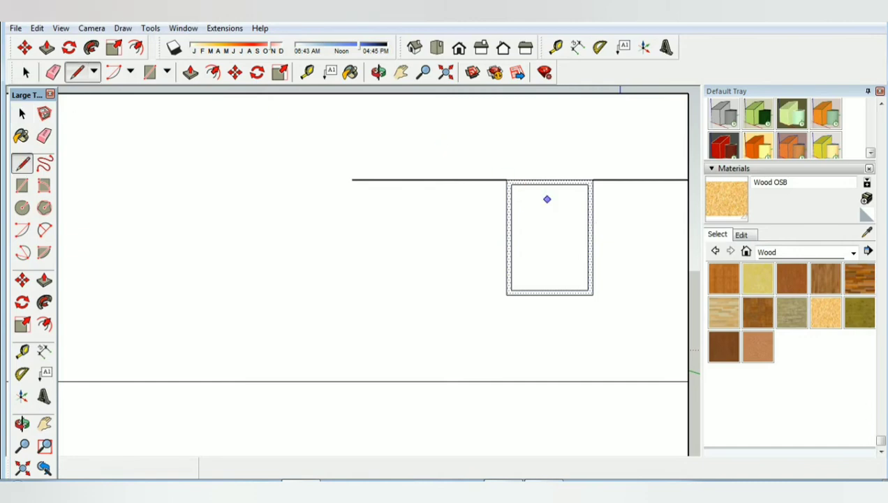
pyautogui.click(548, 184)
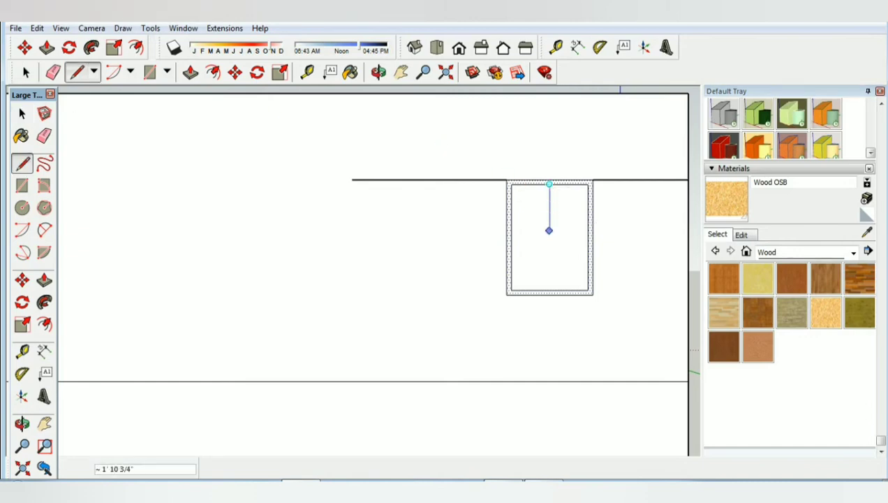
pyautogui.click(549, 294)
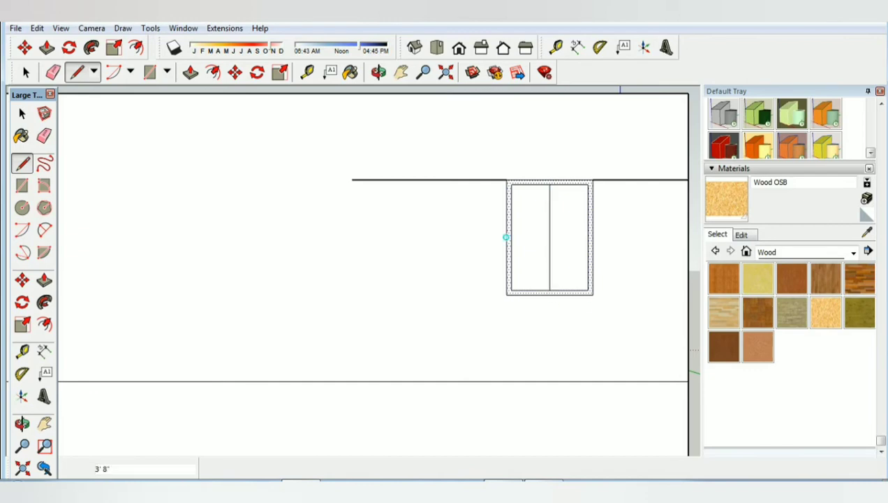
pyautogui.press('space')
pyautogui.click(530, 237)
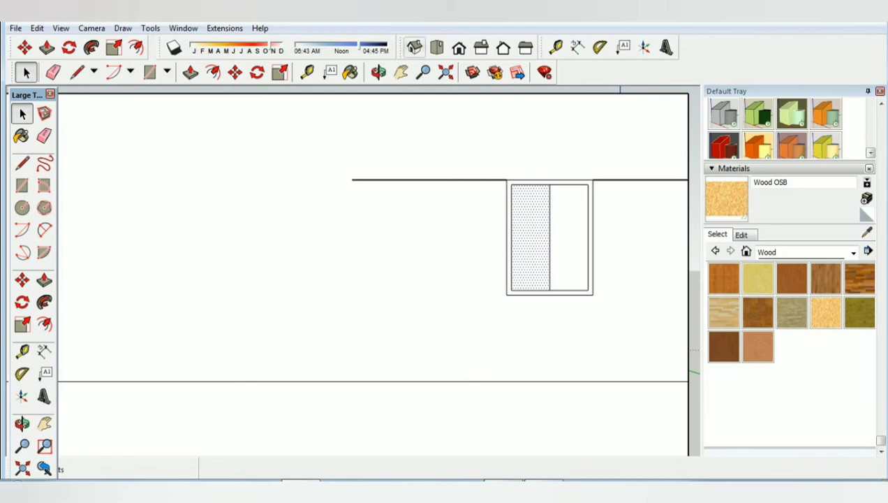
# Paint both window panes with Translucent Glass Blue from the Glass and Mirrors materials.
pyautogui.click(279, 279)
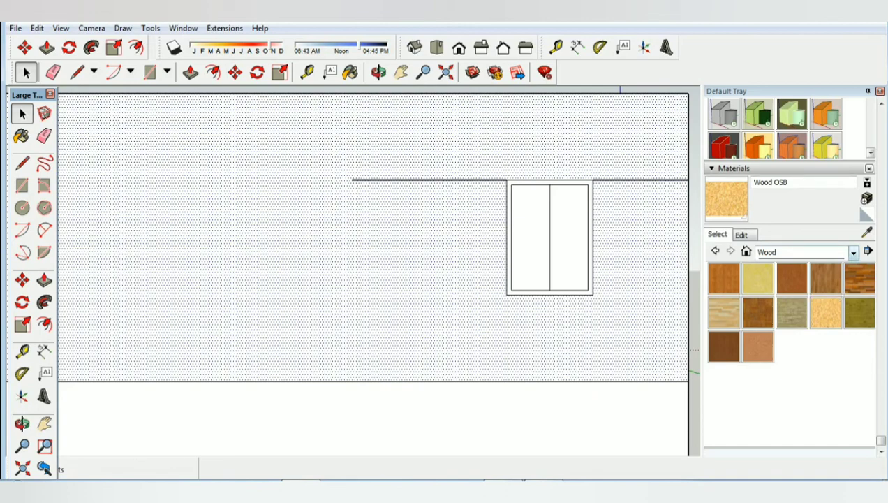
pyautogui.click(853, 252)
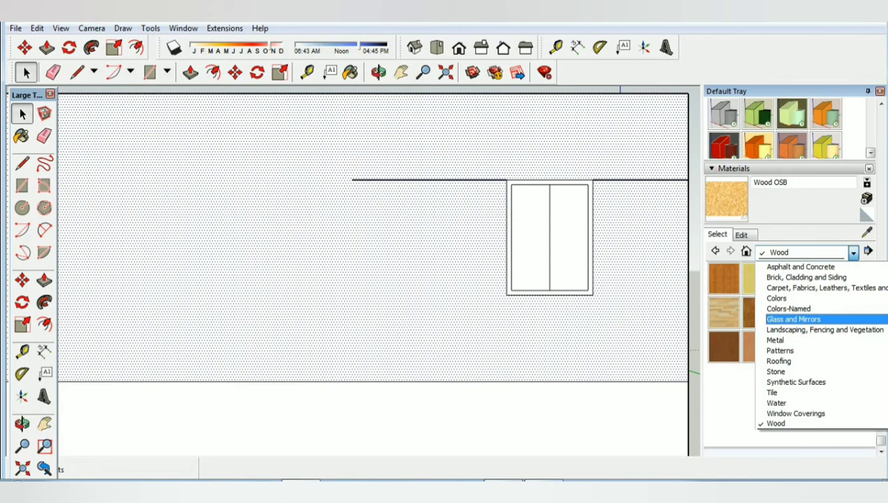
pyautogui.click(793, 318)
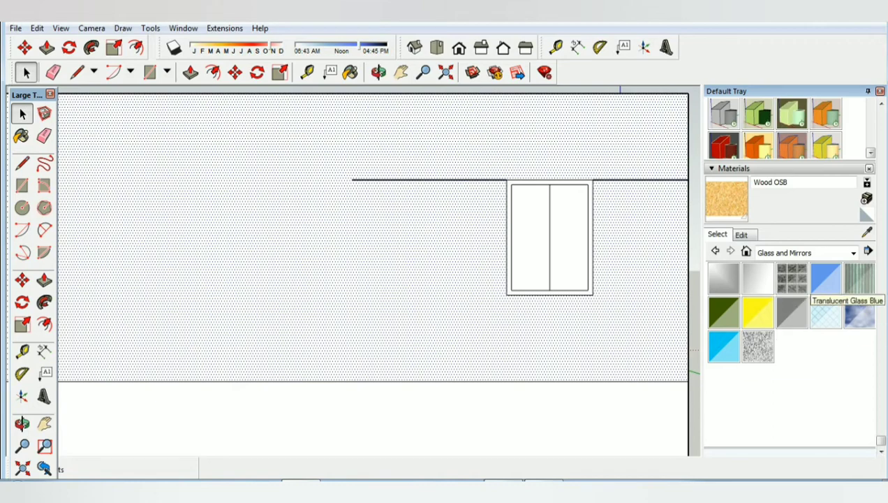
pyautogui.click(826, 278)
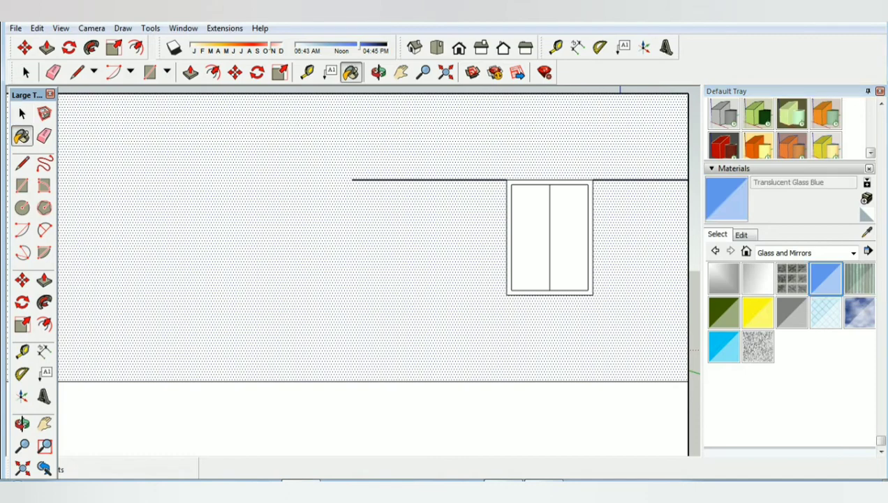
pyautogui.click(568, 237)
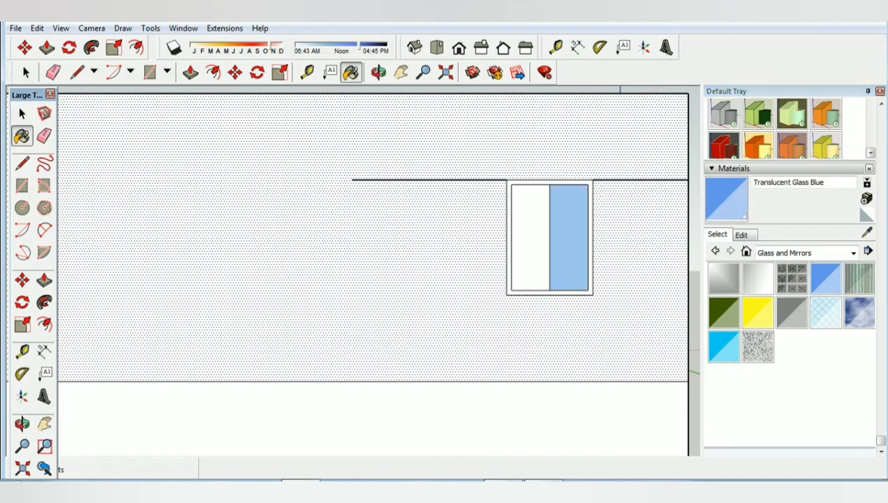
pyautogui.click(531, 237)
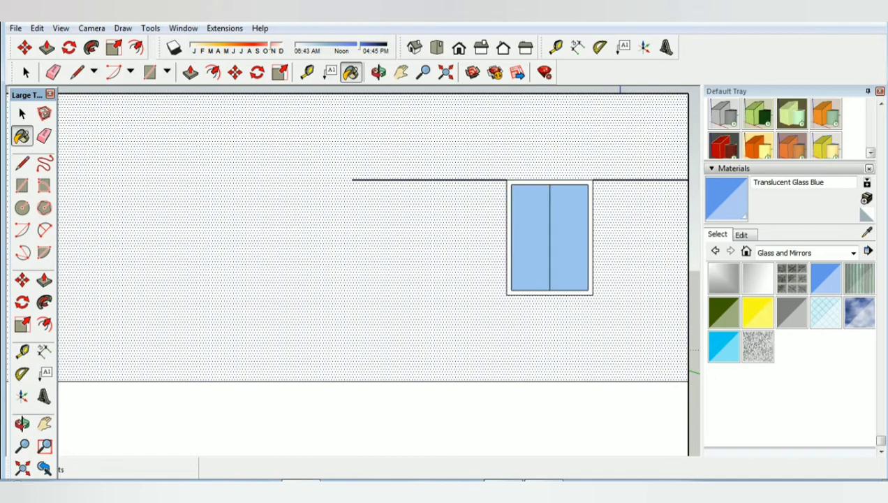
pyautogui.scroll(1, 580, 246)
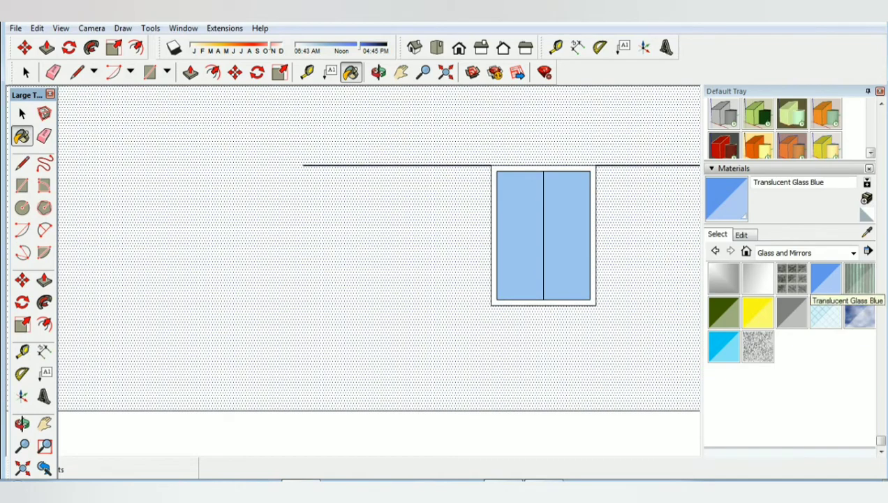
# Paint the 2" window frame with Blinds Wood Light from the Window Coverings category.
pyautogui.click(853, 253)
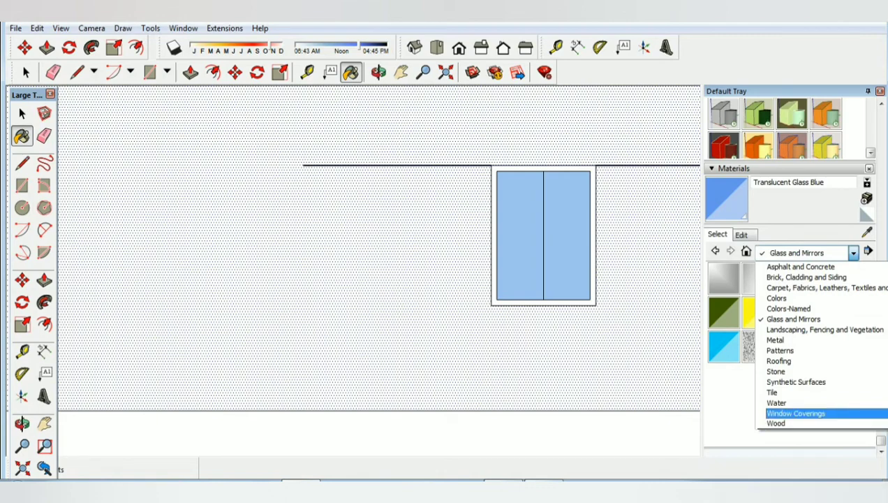
pyautogui.click(796, 412)
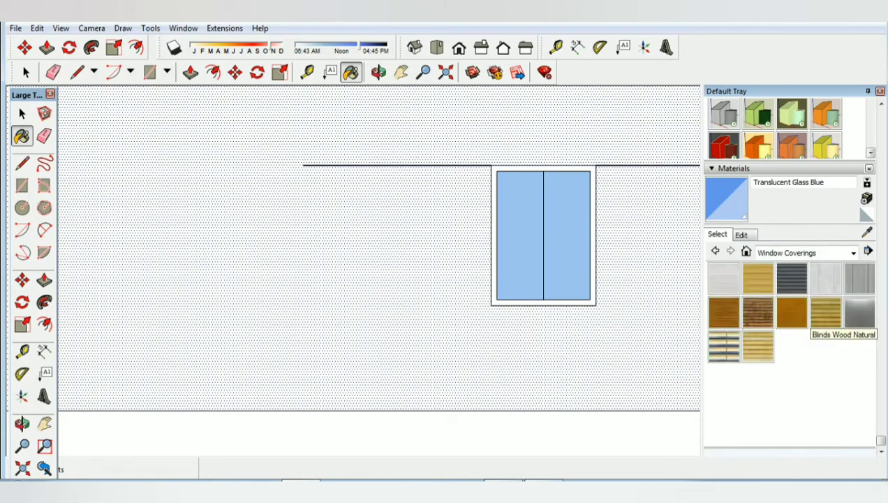
pyautogui.click(791, 312)
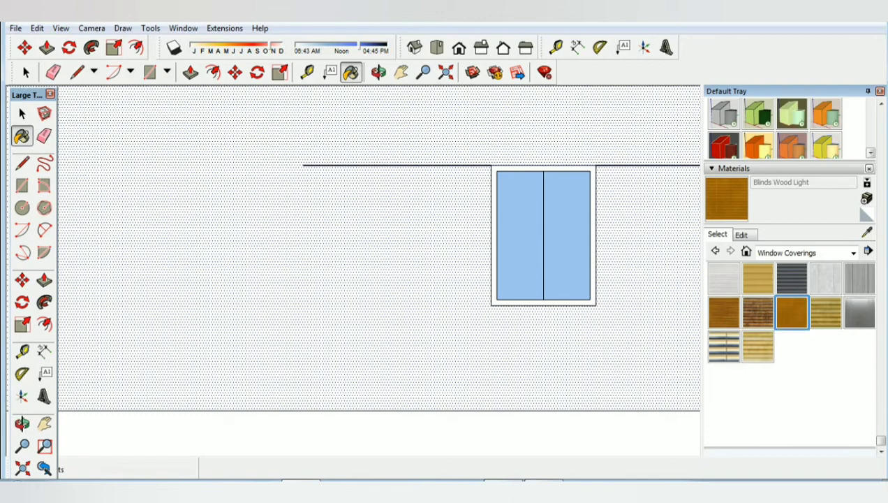
pyautogui.click(494, 237)
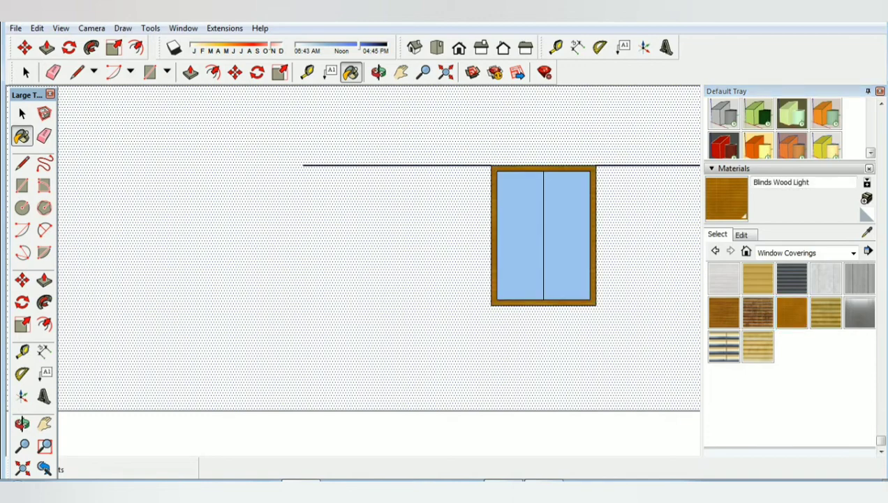
pyautogui.scroll(1, 599, 296)
pyautogui.scroll(-2, 599, 296)
pyautogui.scroll(-3, 599, 297)
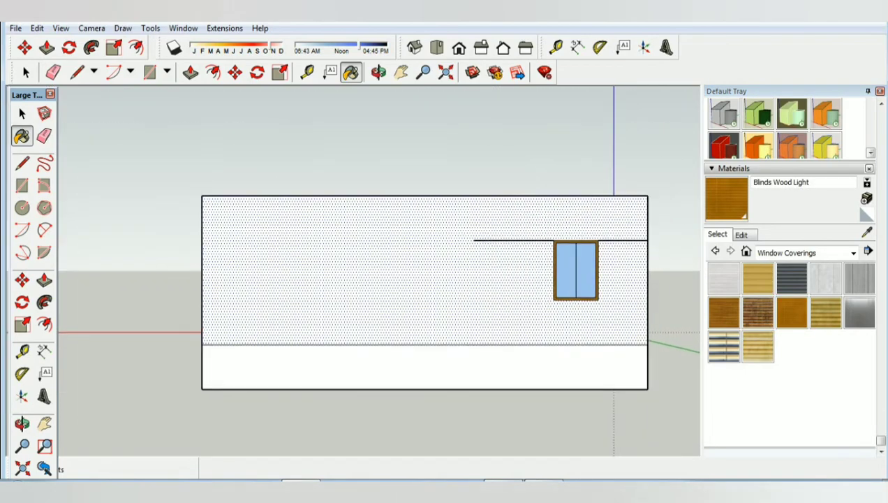
# Erase the stray horizontal edges on the left and right sides of the window.
pyautogui.press('space')
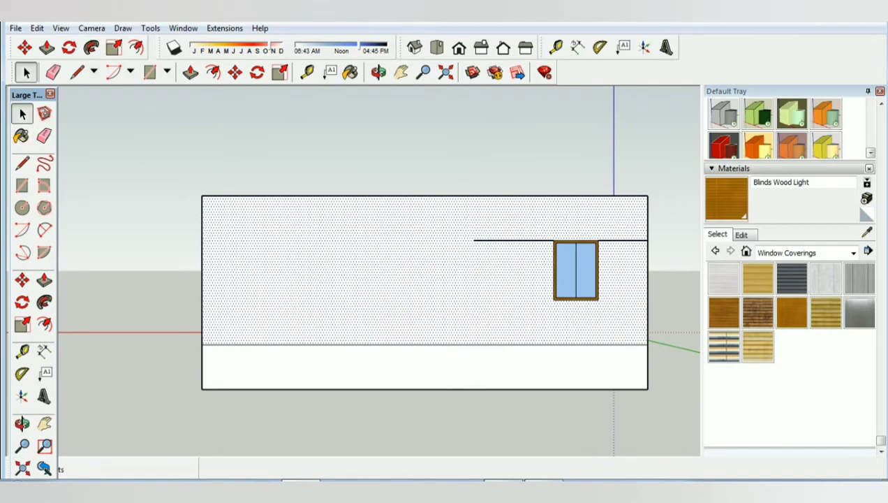
pyautogui.click(513, 240)
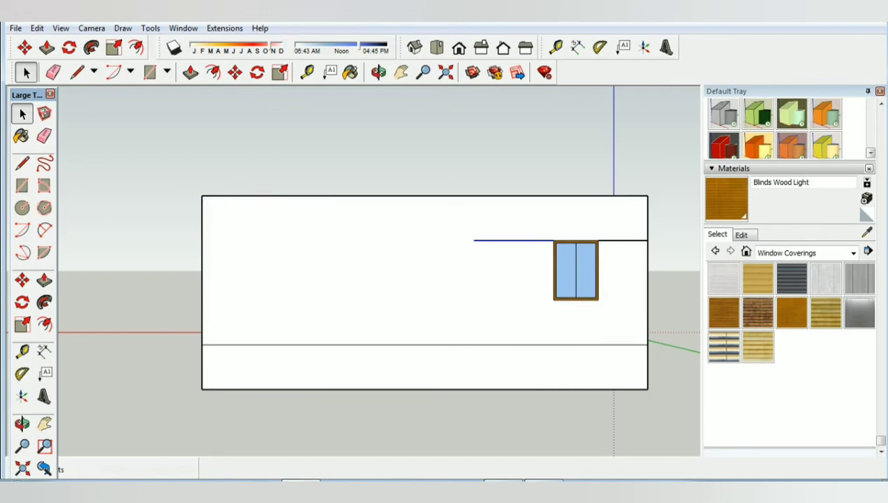
pyautogui.rightClick(541, 240)
pyautogui.click(574, 260)
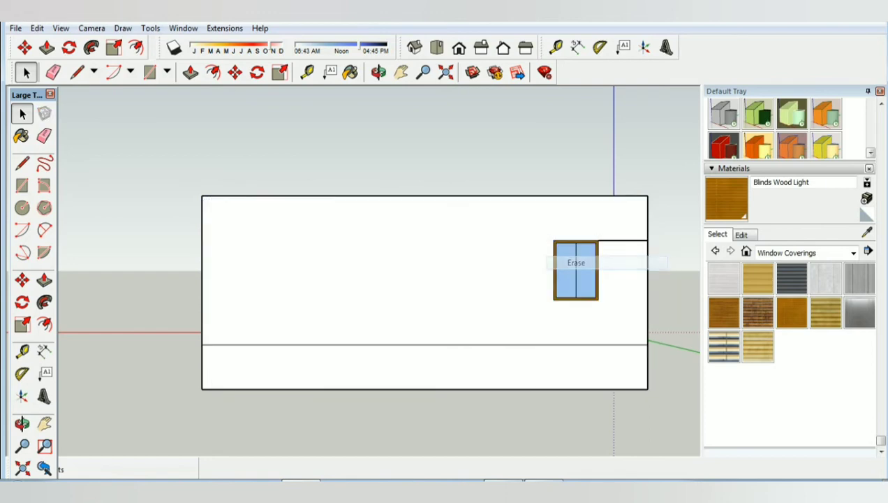
pyautogui.click(617, 240)
pyautogui.rightClick(612, 240)
pyautogui.click(634, 262)
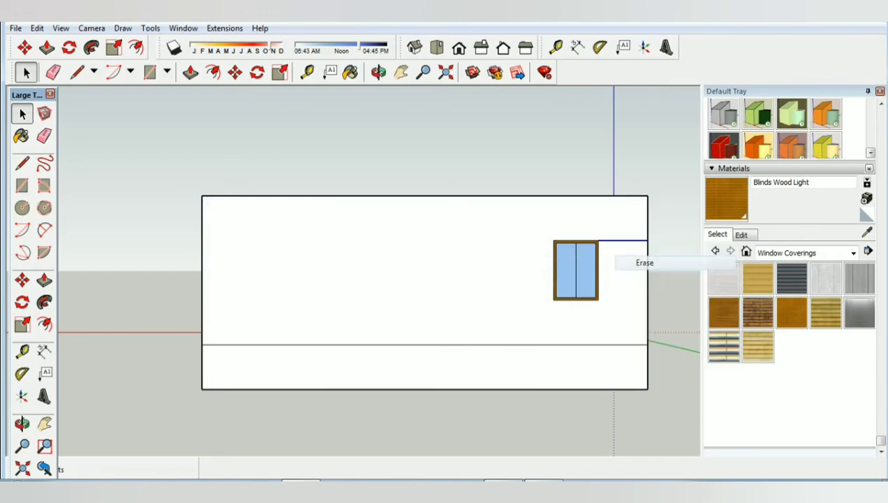
# Return to the Iso view, then zoom and orbit around to face the window wall.
pyautogui.click(414, 48)
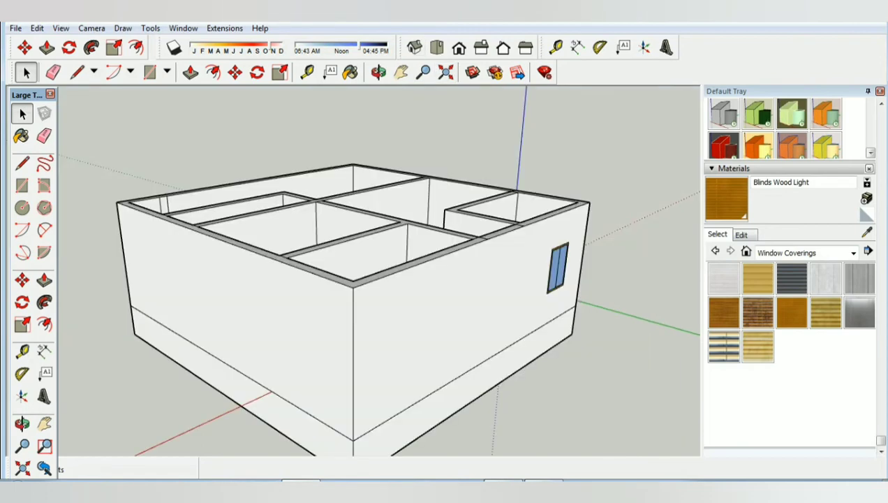
pyautogui.scroll(3, 377, 272)
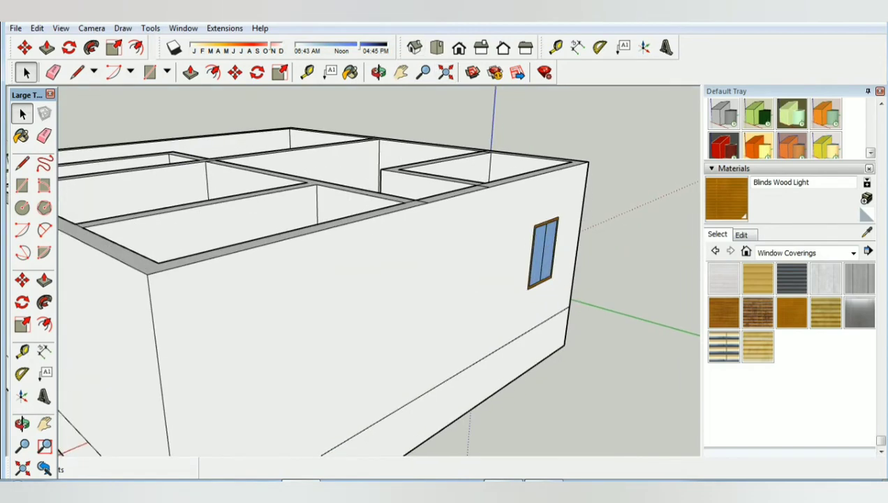
pyautogui.scroll(1, 544, 227)
pyautogui.scroll(1, 545, 227)
pyautogui.scroll(2, 544, 227)
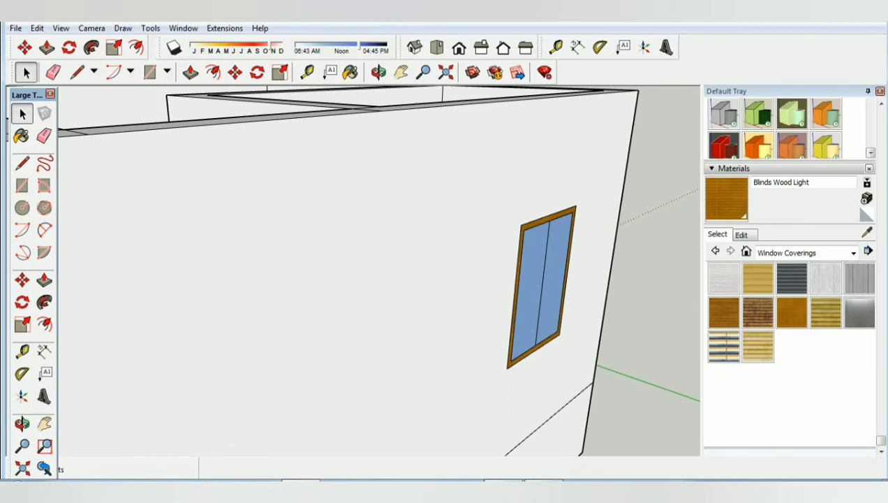
pyautogui.scroll(-2, 552, 282)
pyautogui.scroll(-2, 551, 282)
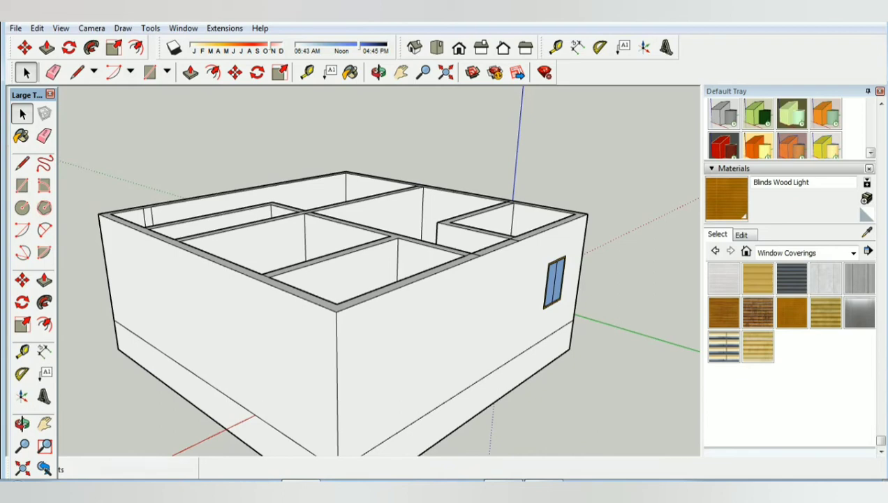
pyautogui.click(414, 47)
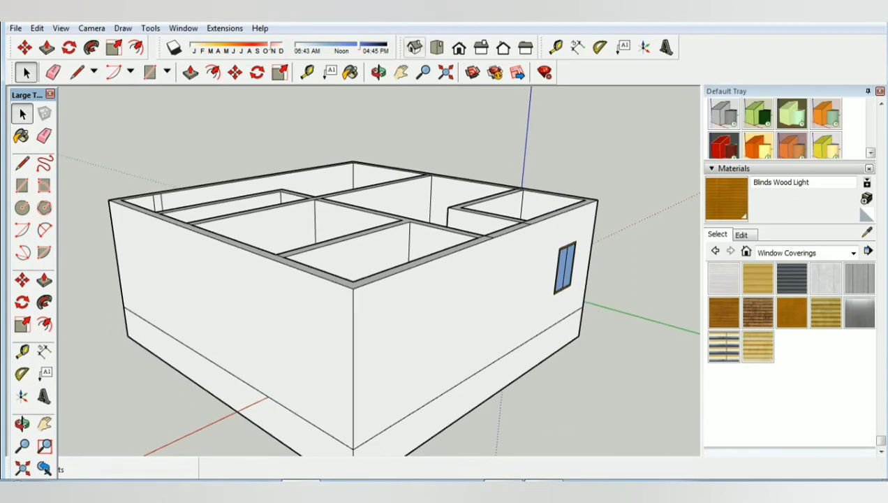
pyautogui.click(378, 72)
pyautogui.moveTo(349, 279); pyautogui.dragTo(391, 209)
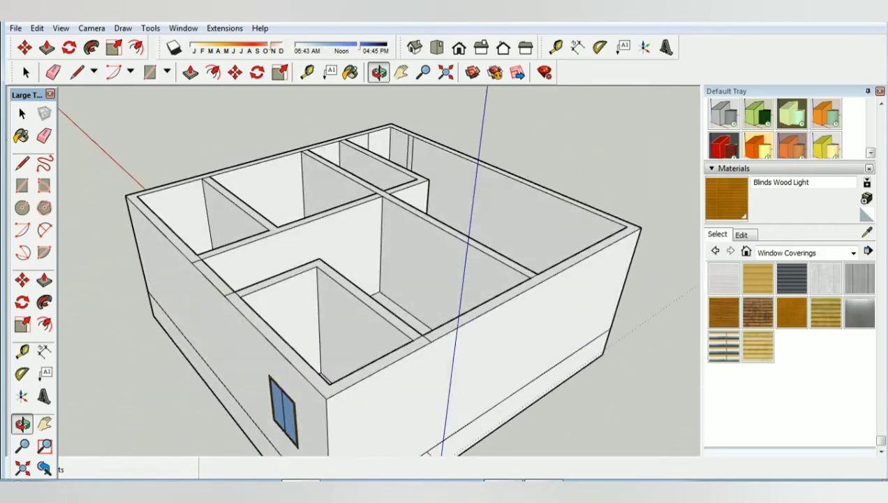
pyautogui.moveTo(377, 279)
pyautogui.mouseDown()
pyautogui.moveTo(433, 265)
pyautogui.moveTo(391, 293)
pyautogui.moveTo(475, 286)
pyautogui.moveTo(496, 320)
pyautogui.moveTo(497, 307)
pyautogui.mouseUp()
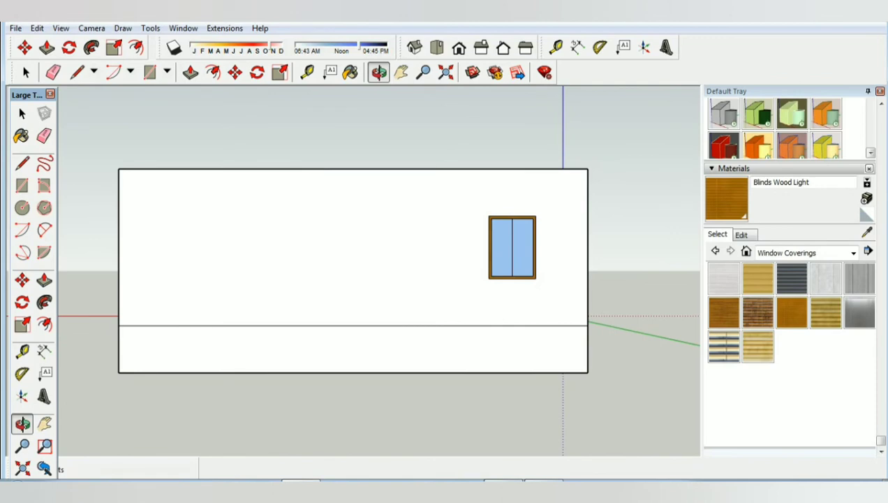
# Cancel the window copy, erase the leftover edge right of the window, and return to Iso view.
pyautogui.press('space')
pyautogui.moveTo(470, 201); pyautogui.dragTo(539, 286)
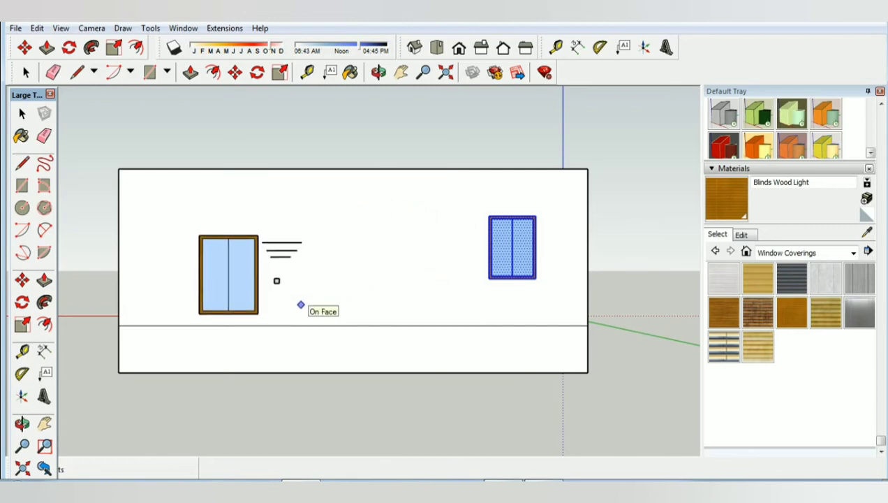
pyautogui.press('space')
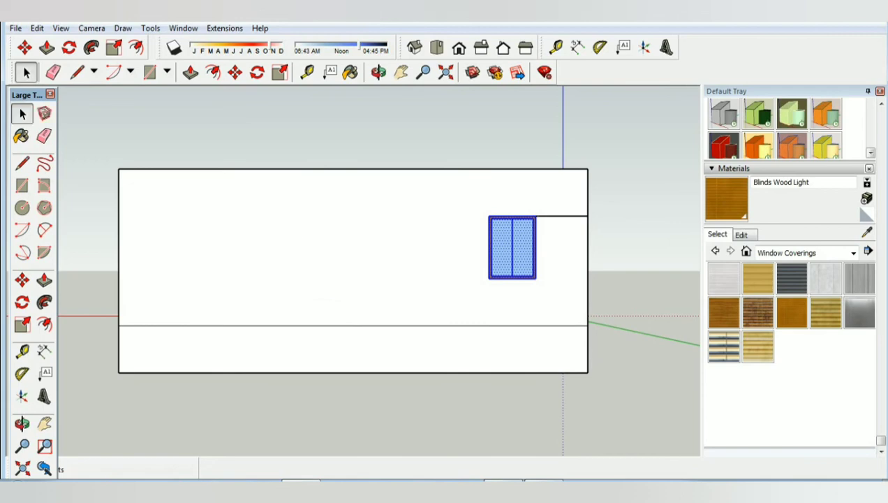
pyautogui.rightClick(561, 216)
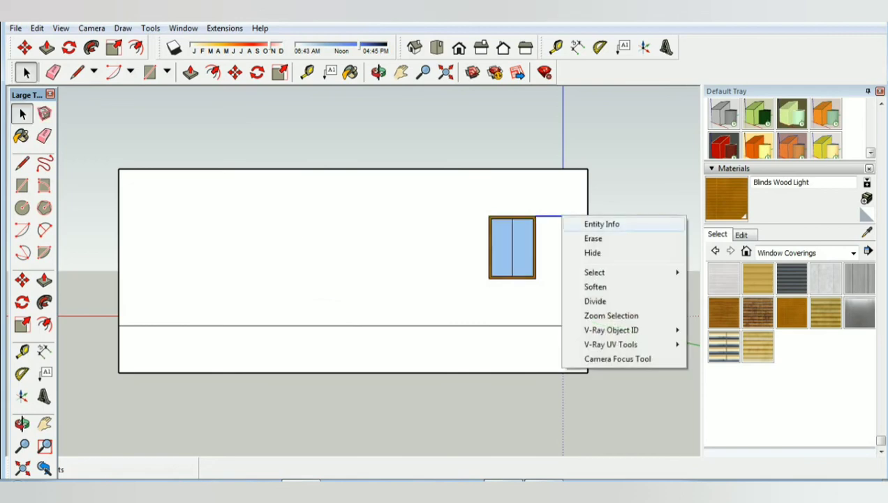
pyautogui.click(594, 238)
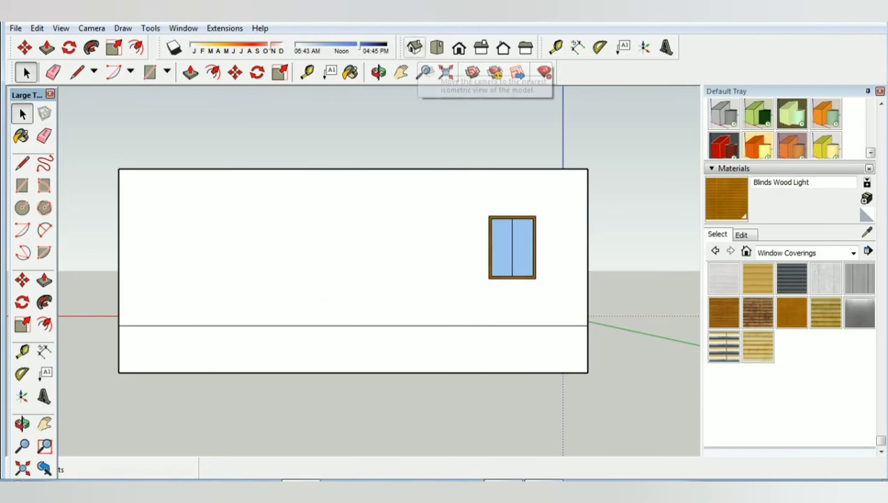
pyautogui.click(414, 48)
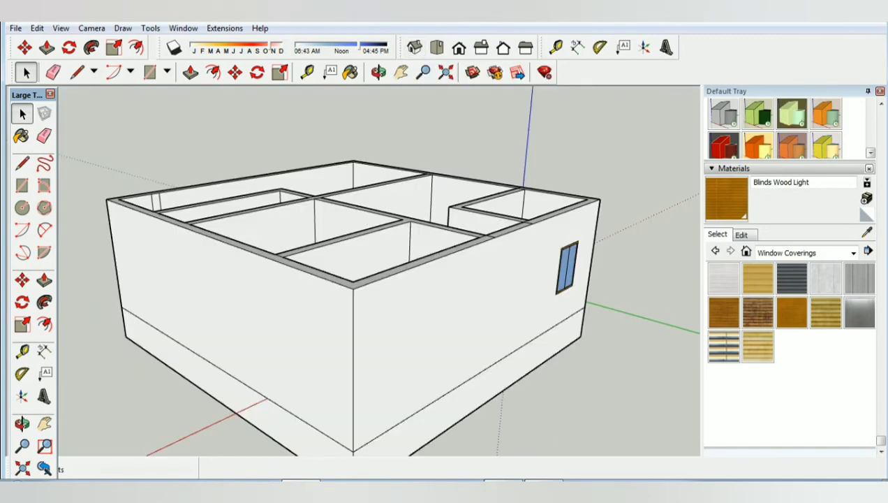
# Zoom in and box-select the whole window, glass and frame together.
pyautogui.scroll(3, 585, 285)
pyautogui.scroll(2, 585, 285)
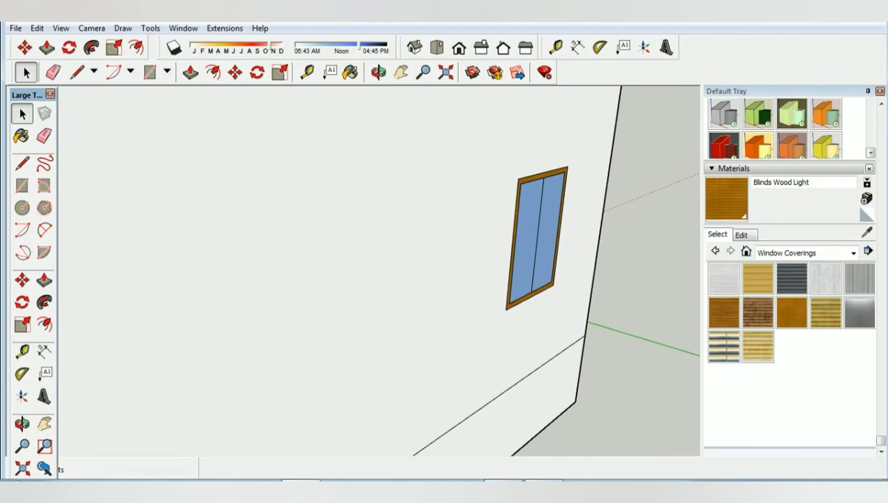
pyautogui.moveTo(502, 149); pyautogui.dragTo(566, 312)
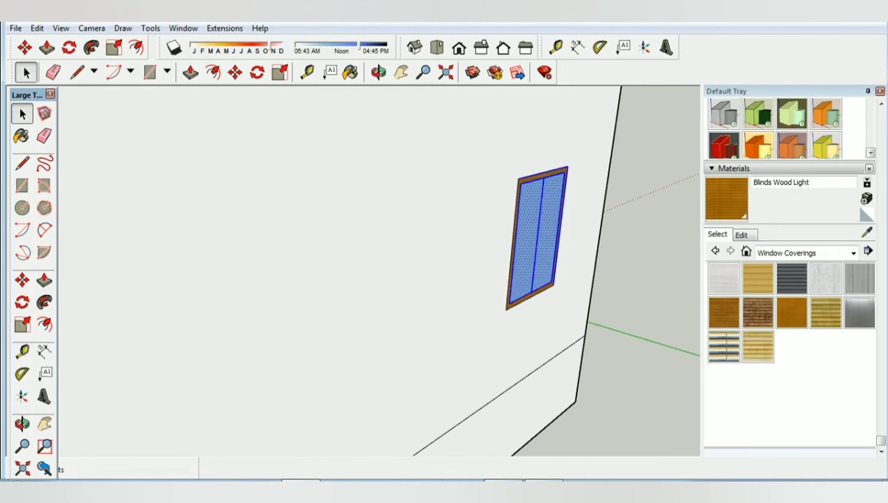
pyautogui.click(314, 244)
pyautogui.moveTo(500, 147); pyautogui.dragTo(574, 322)
pyautogui.moveTo(500, 153); pyautogui.dragTo(574, 322)
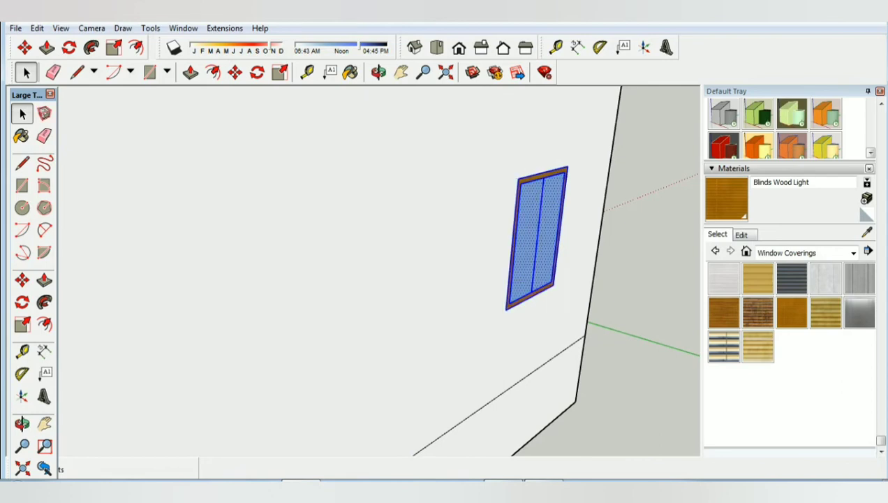
pyautogui.rightClick(557, 283)
pyautogui.click(622, 276)
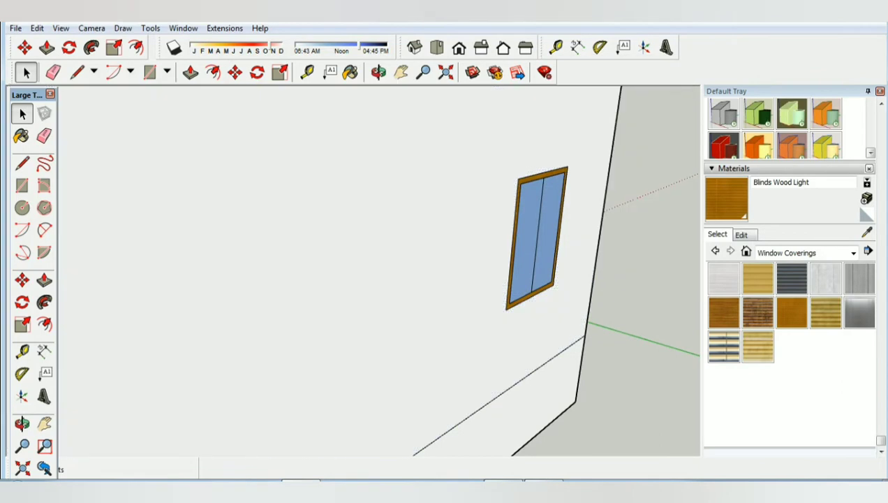
pyautogui.moveTo(496, 148); pyautogui.dragTo(576, 318)
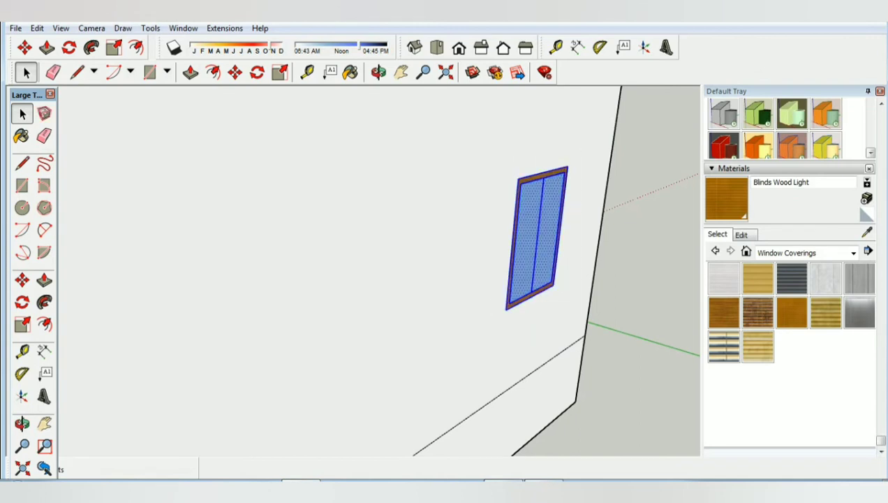
# Copy the window further left on the wall, then check it in Front and Iso views.
pyautogui.press('m')
pyautogui.press('ctrl')
pyautogui.click(506, 308)
pyautogui.moveTo(517, 179); pyautogui.dragTo(394, 364)
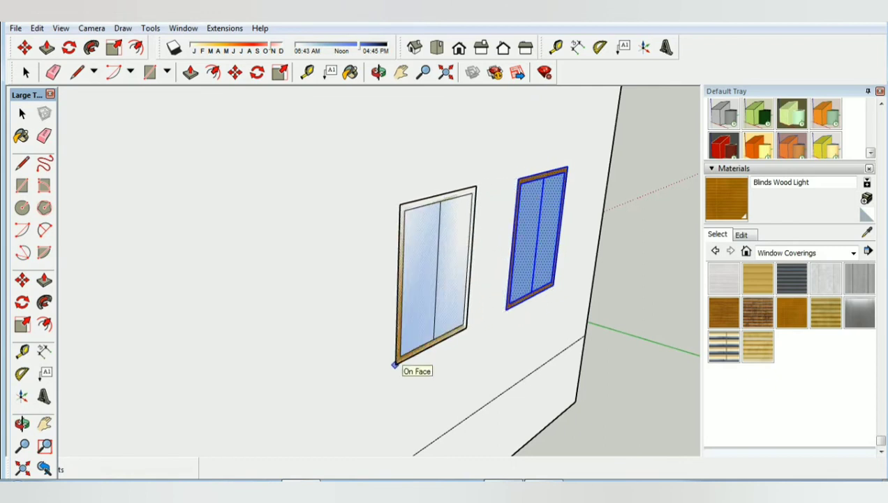
pyautogui.click(394, 364)
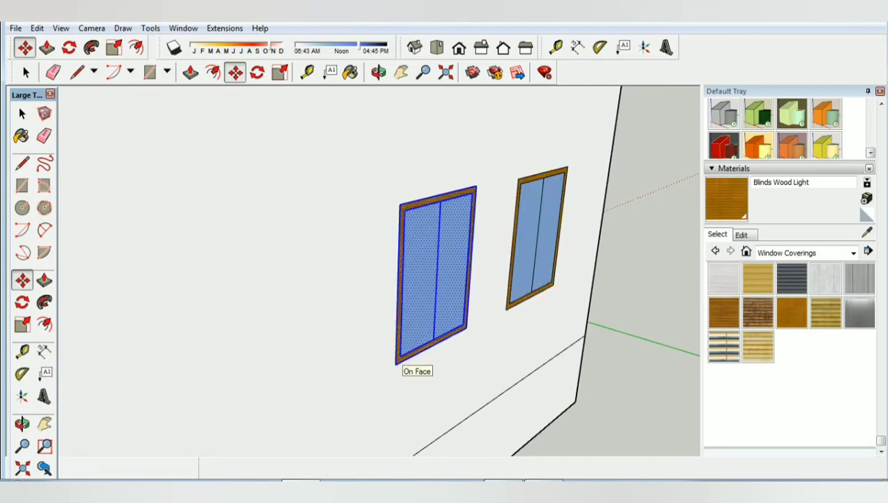
pyautogui.press('space')
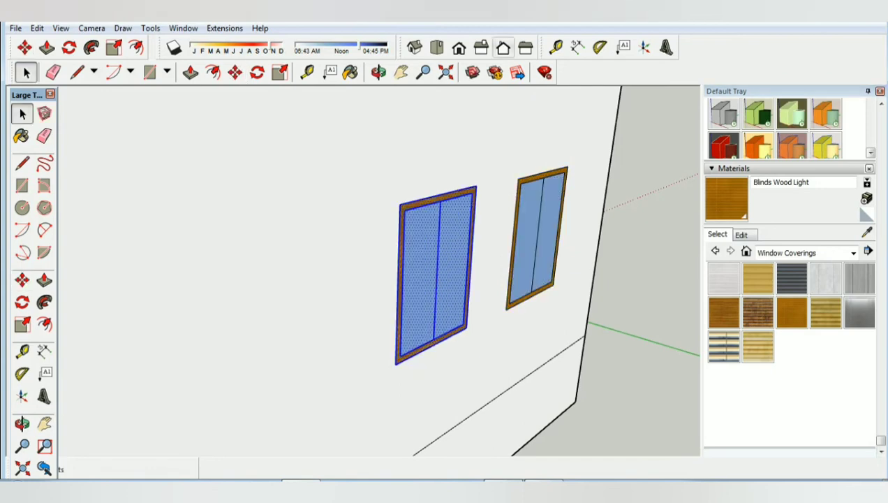
pyautogui.click(503, 46)
pyautogui.scroll(-3, 497, 324)
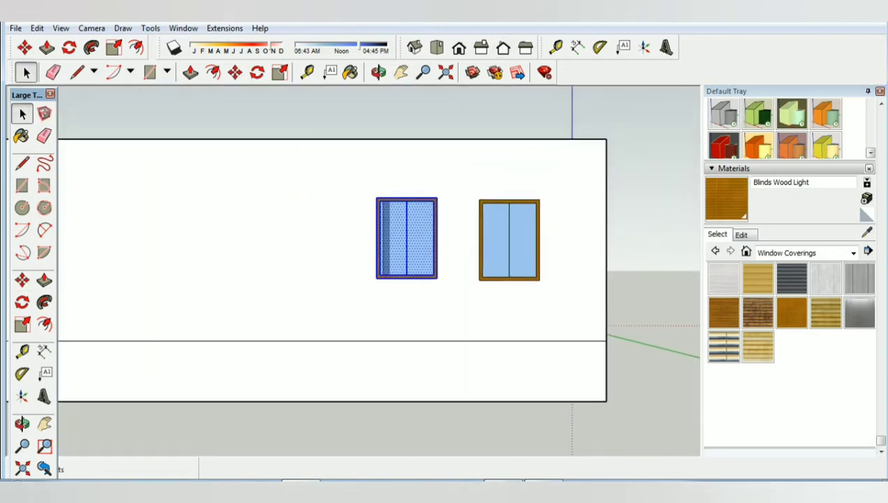
pyautogui.click(414, 47)
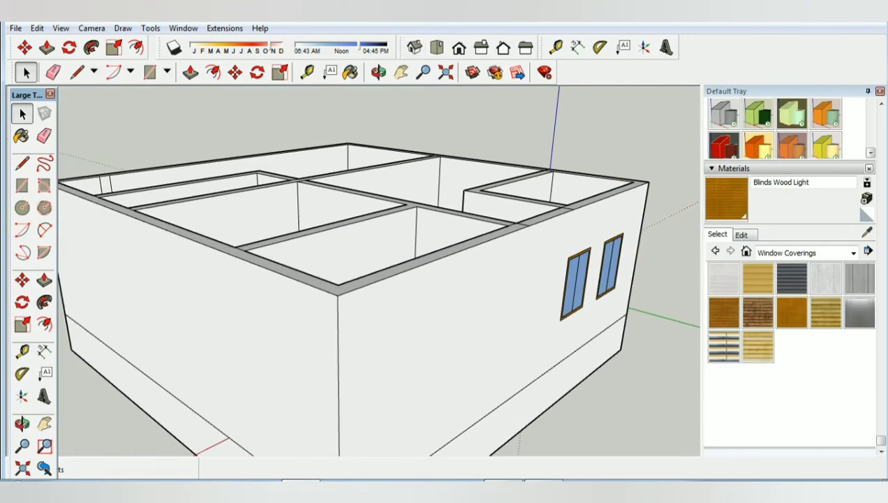
# Orbit and zoom until both wood-framed, blue-glass windows on the wall fill the view.
pyautogui.click(378, 72)
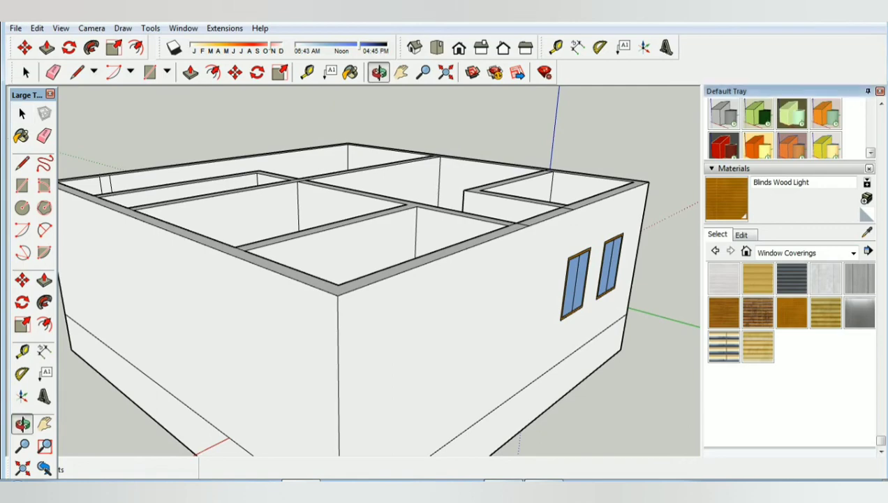
pyautogui.moveTo(377, 279)
pyautogui.mouseDown()
pyautogui.moveTo(370, 307)
pyautogui.moveTo(335, 279)
pyautogui.moveTo(209, 279)
pyautogui.moveTo(209, 252)
pyautogui.moveTo(192, 234)
pyautogui.mouseUp()
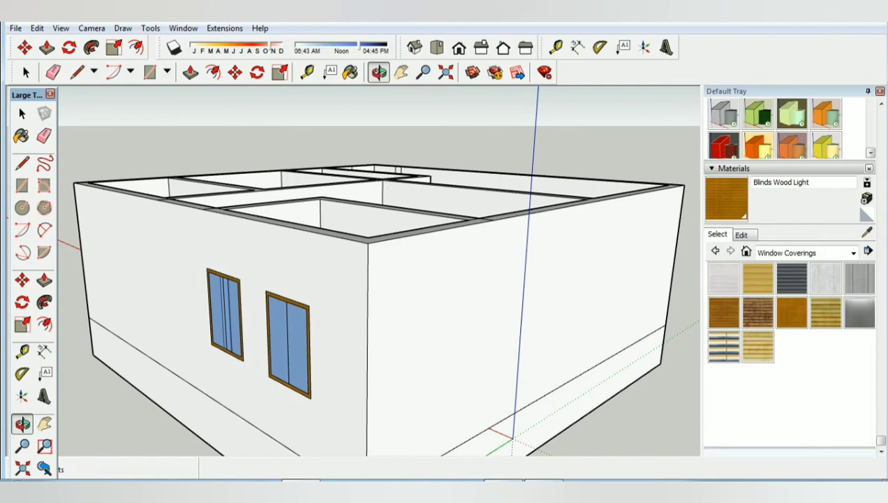
pyautogui.moveTo(376, 321); pyautogui.dragTo(419, 311)
pyautogui.scroll(5, 377, 321)
pyautogui.scroll(-3, 377, 279)
pyautogui.moveTo(377, 279)
pyautogui.mouseDown()
pyautogui.moveTo(377, 307)
pyautogui.moveTo(363, 328)
pyautogui.mouseUp()
pyautogui.scroll(-3, 363, 328)
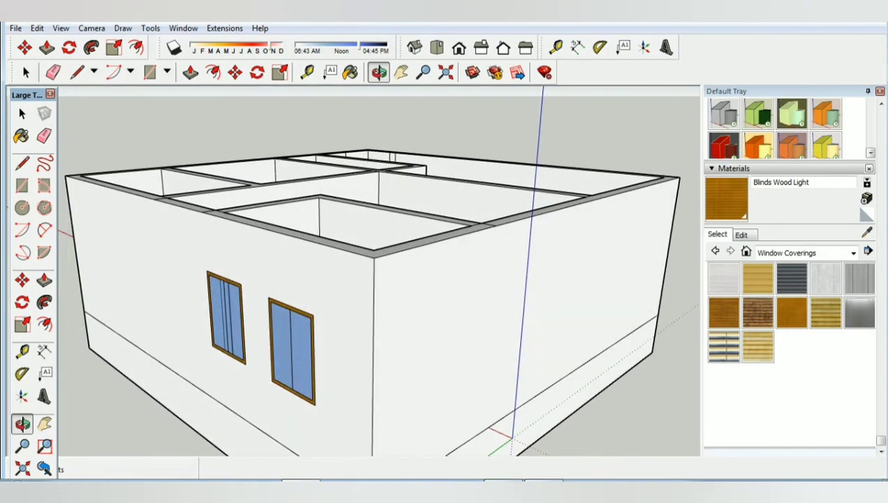
pyautogui.scroll(3, 377, 279)
pyautogui.moveTo(377, 279); pyautogui.dragTo(265, 255)
pyautogui.scroll(2, 377, 280)
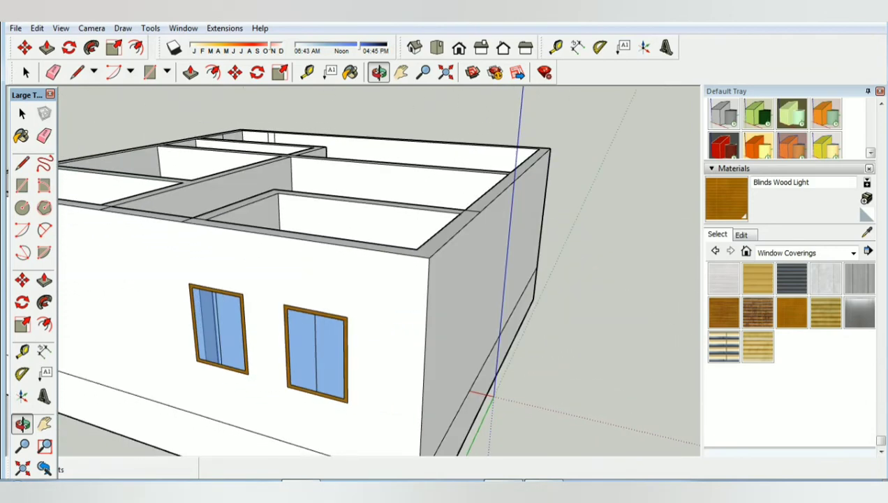
pyautogui.scroll(2, 314, 328)
pyautogui.scroll(2, 314, 328)
pyautogui.scroll(2, 321, 342)
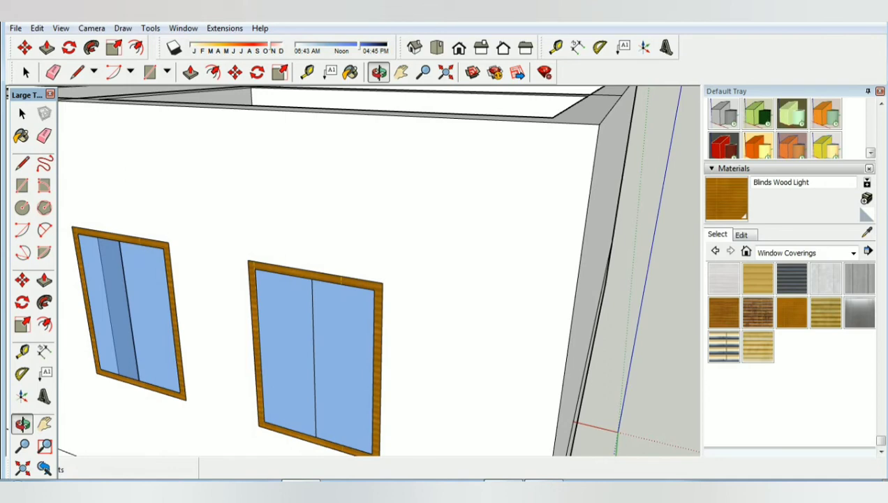
# From the frame's top corner draw 9" out, 4" up, across, 9" past, and back down to close the strip.
pyautogui.click(77, 72)
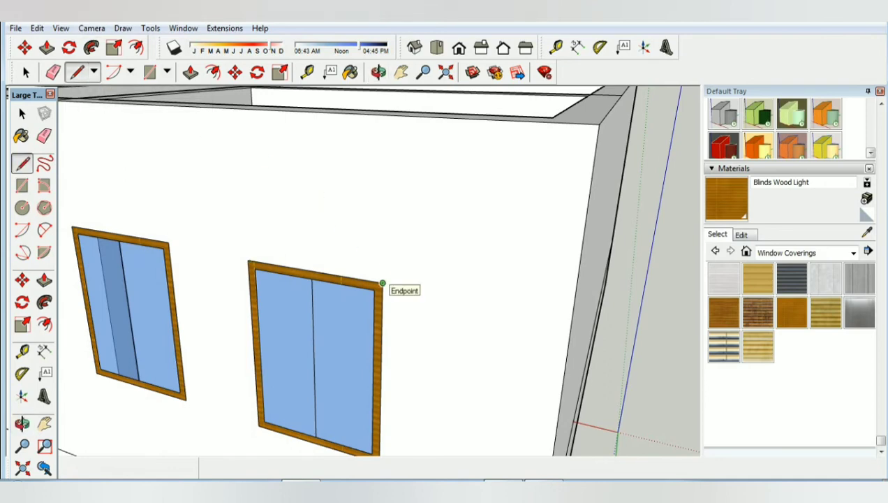
pyautogui.click(247, 260)
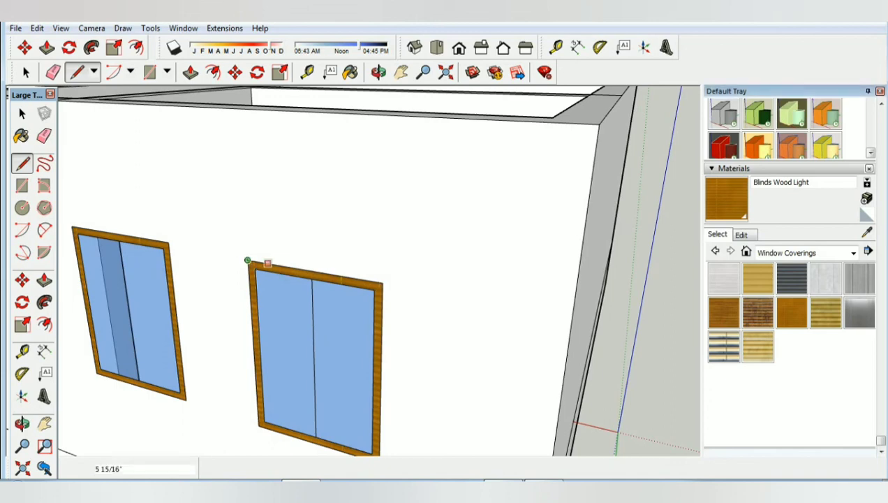
pyautogui.click(381, 283)
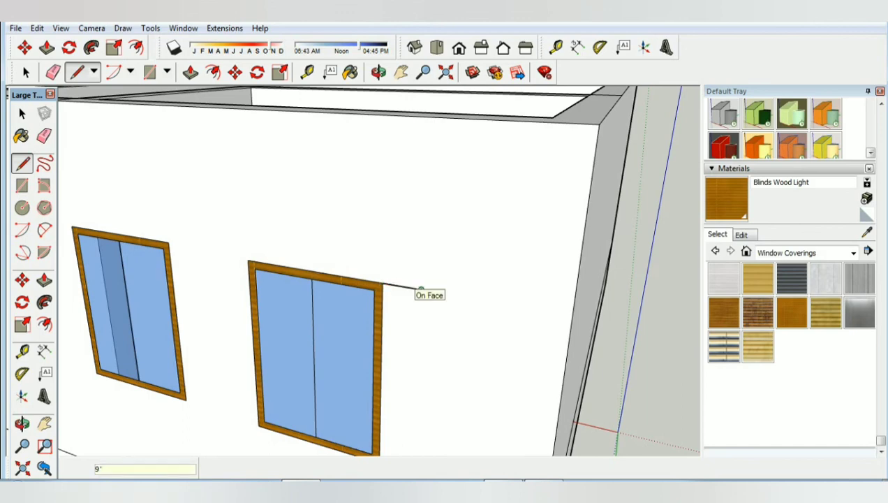
pyautogui.click(420, 288)
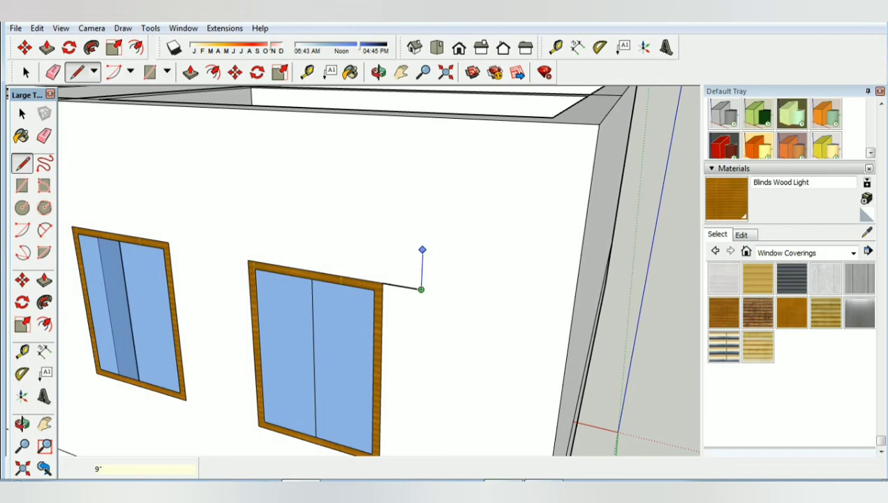
pyautogui.write('4"')
pyautogui.press('Return')
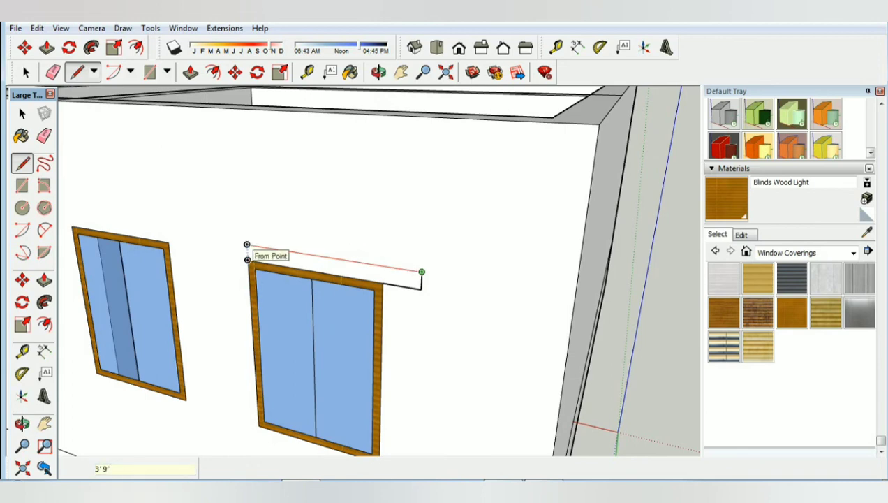
pyautogui.click(246, 245)
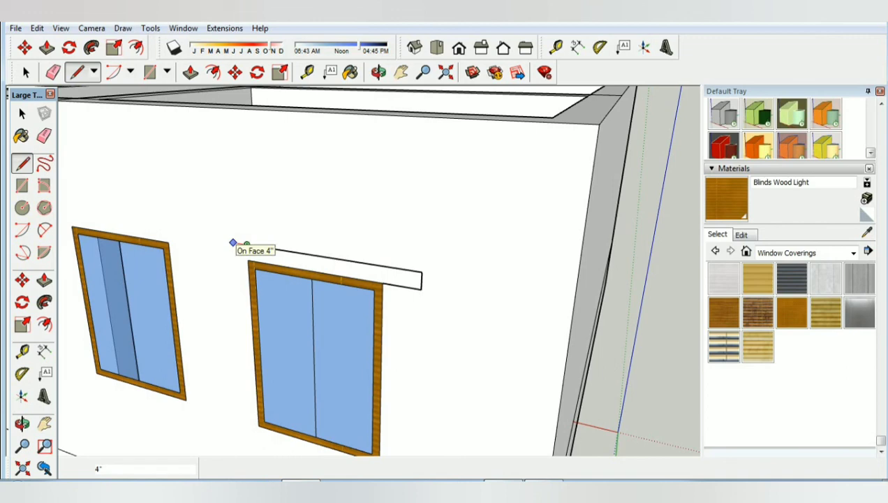
pyautogui.write('9')
pyautogui.press('Return')
pyautogui.click(217, 254)
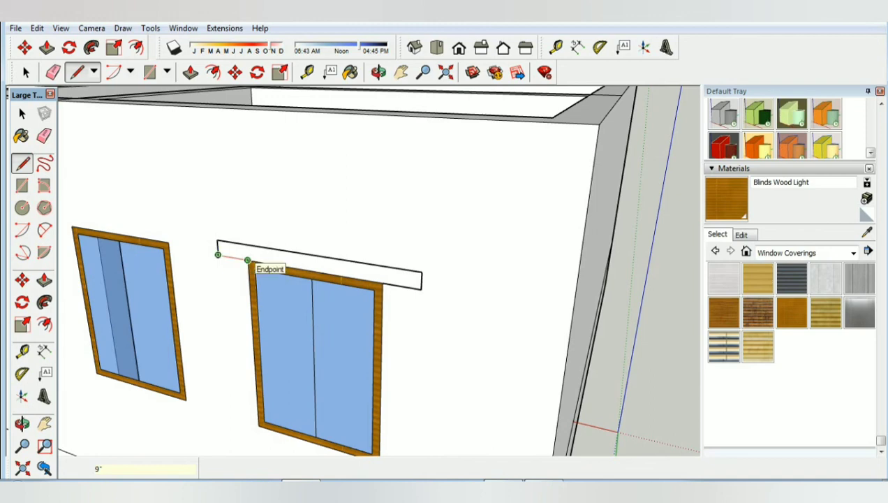
pyautogui.click(247, 259)
pyautogui.press('space')
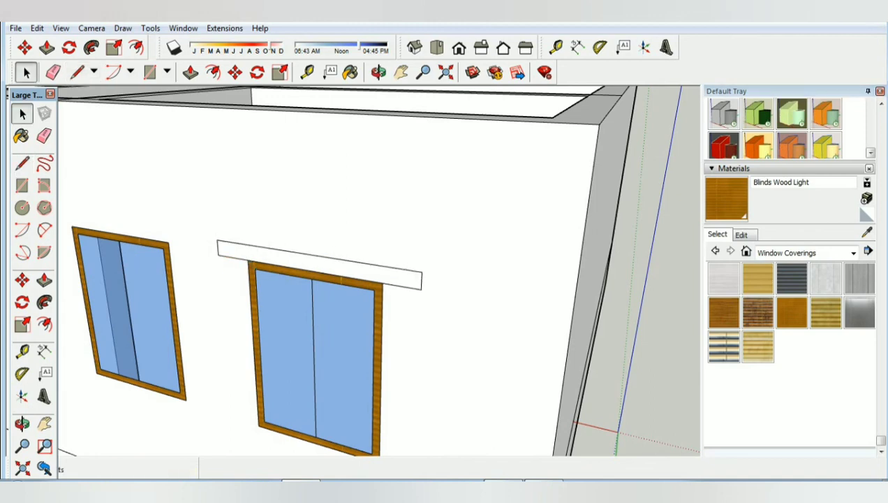
# Push/Pull the strip above the right window out 1' 6" into a projecting sunshade slab.
pyautogui.click(318, 264)
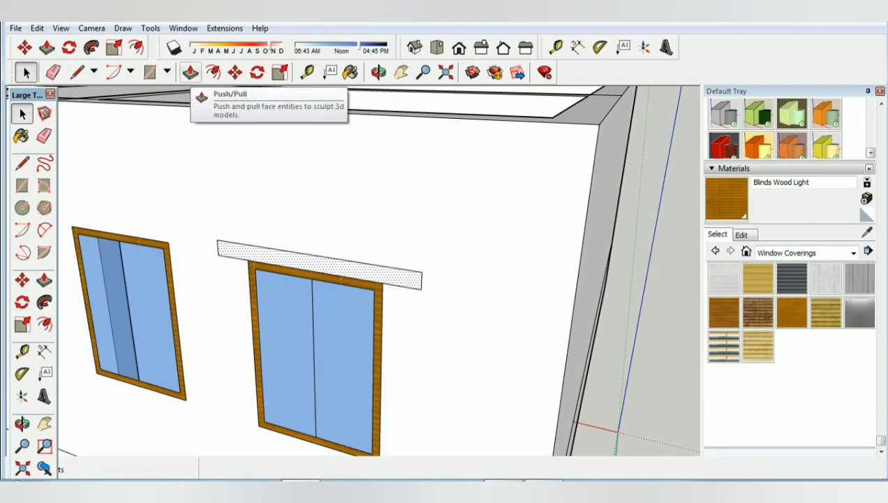
pyautogui.click(190, 71)
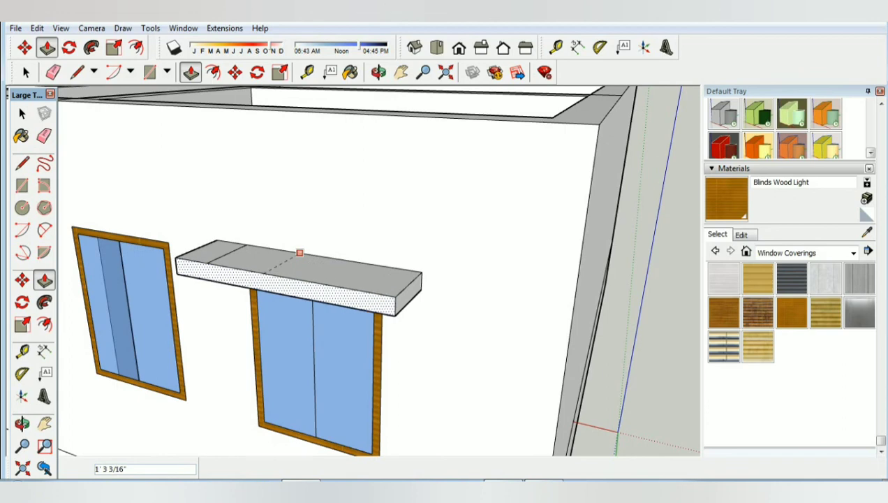
pyautogui.write("1'6")
pyautogui.press('Return')
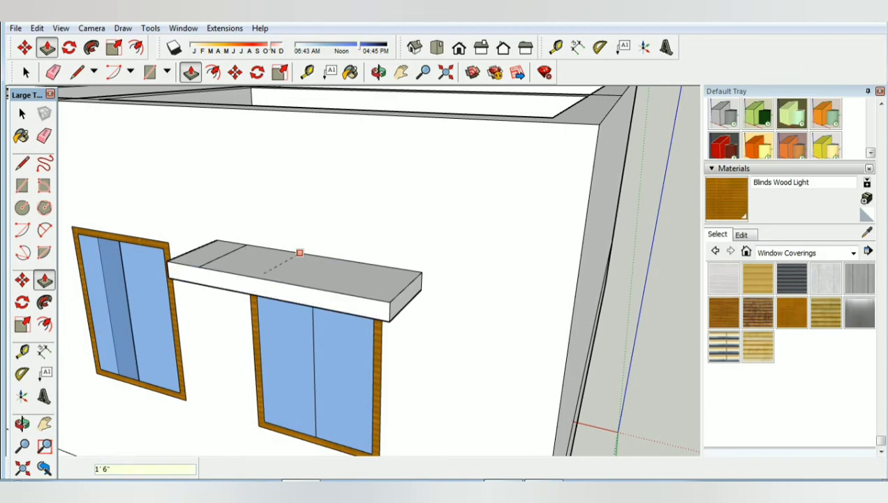
pyautogui.press('space')
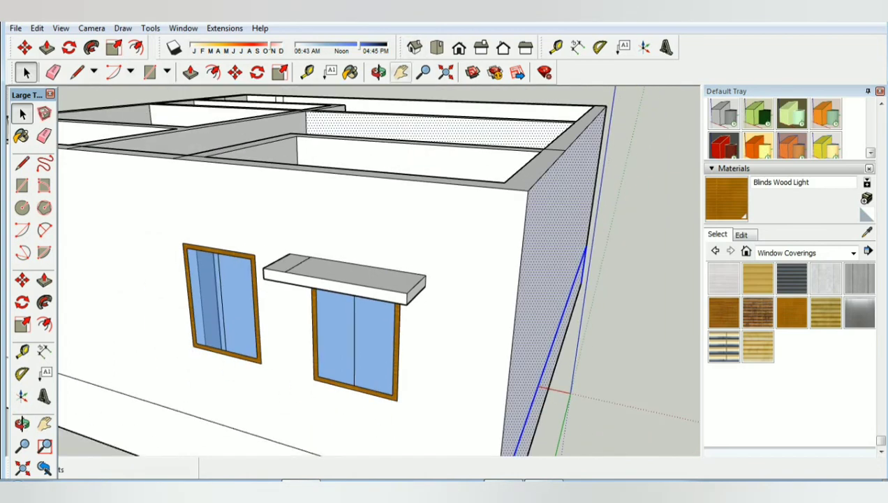
pyautogui.press('o')
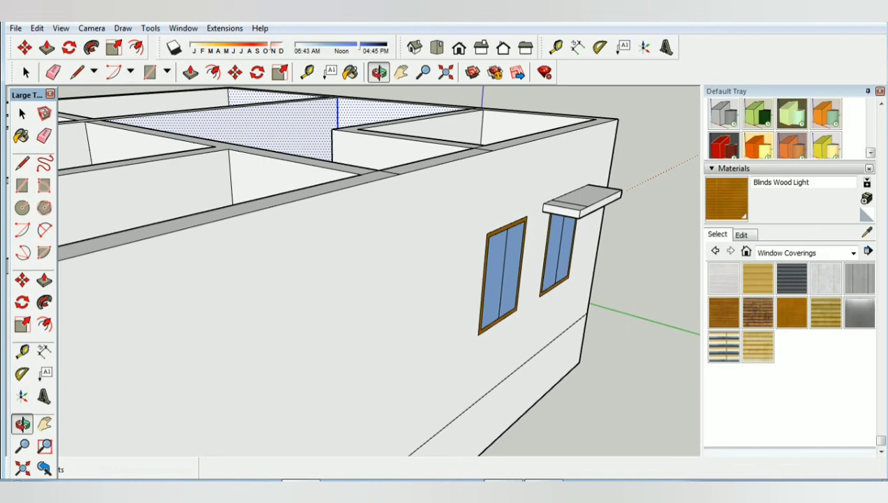
pyautogui.press('space')
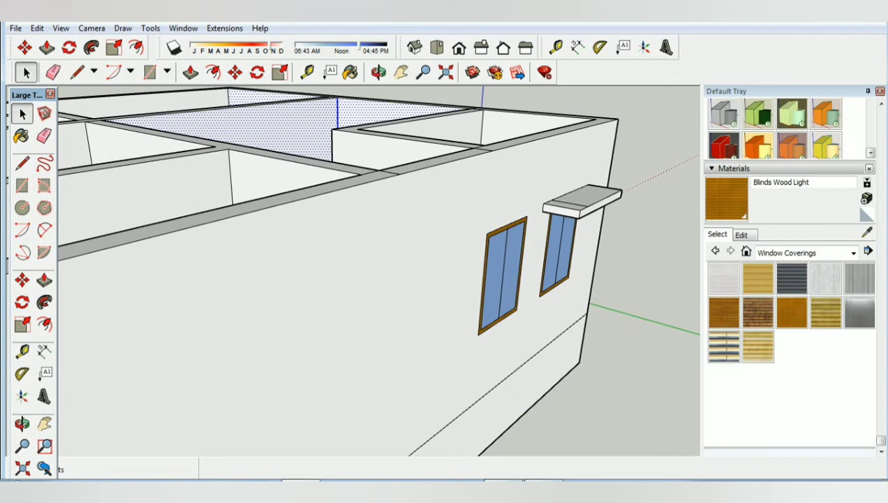
# Show the window wall in Front view, zoomed out to the full elevation with both windows and sunshade.
pyautogui.click(503, 47)
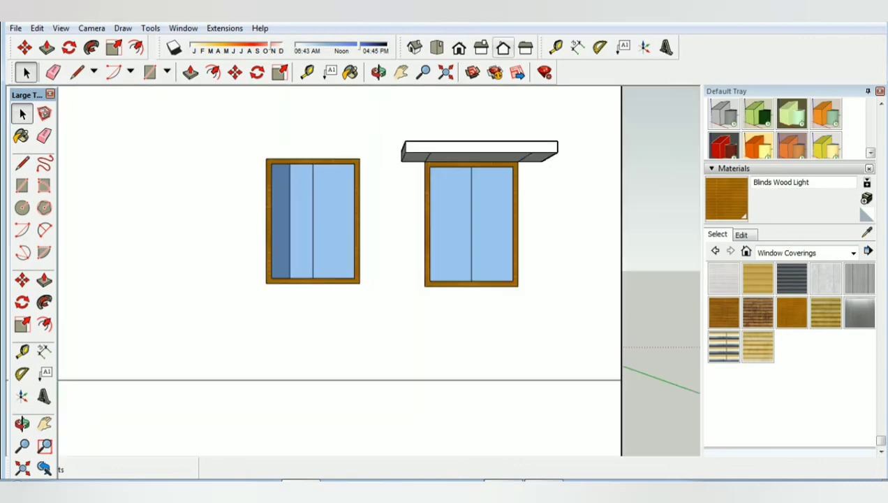
pyautogui.scroll(-4, 596, 306)
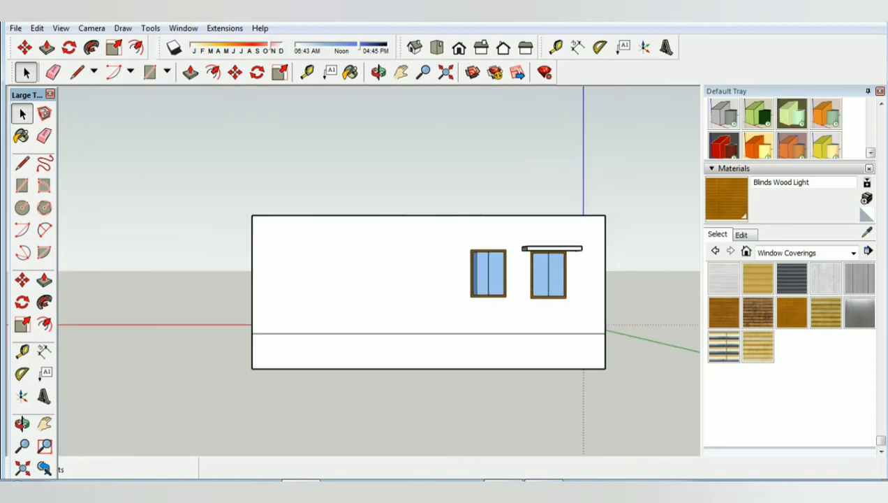